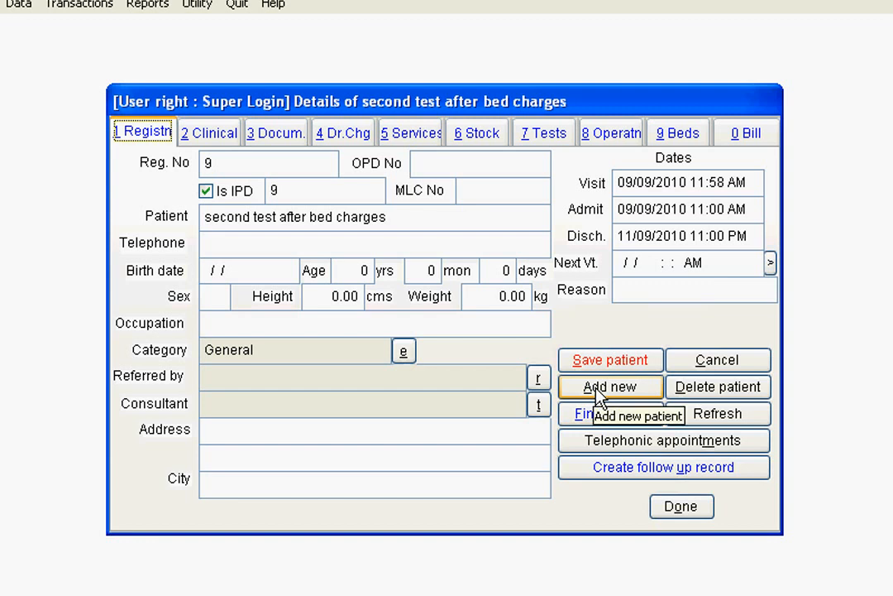
left_click(599, 396)
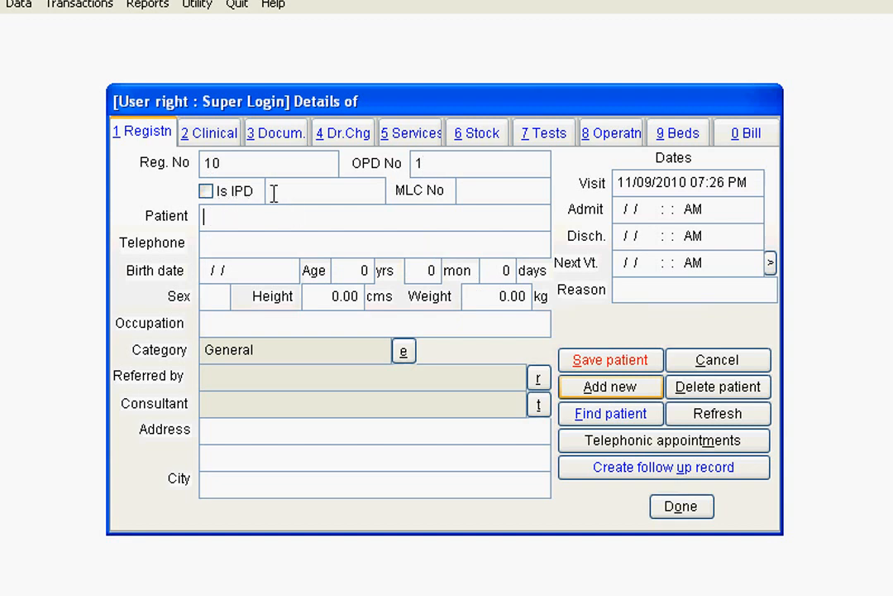
key("Tab")
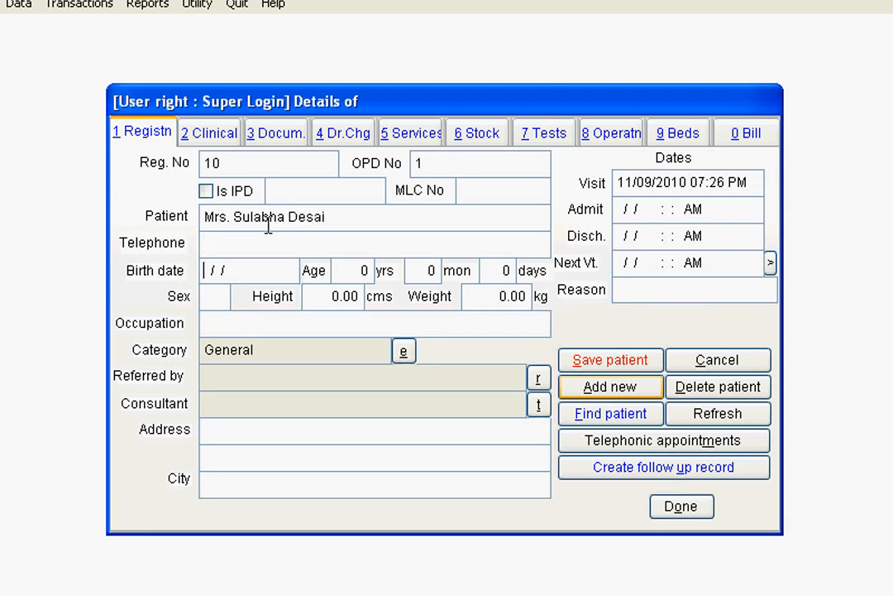
- Enter the patient's birth date
type("01/05/1989")
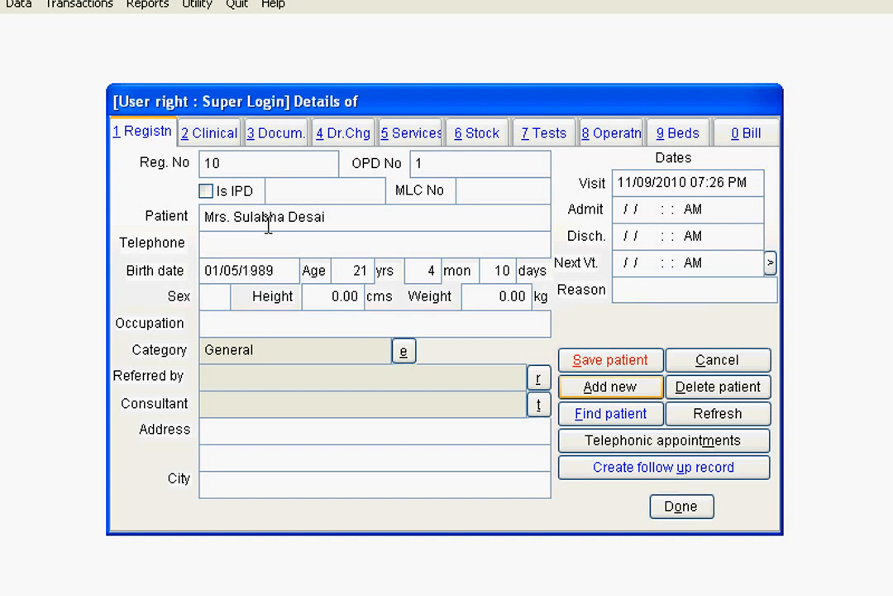
- Set sex to F, height to 145 cm and weight to 67 kg
key("Tab")
key("Tab")
type("F")
key("Tab")
type("145")
key("Tab")
type("67")
- Set the patient's occupation to Housewife
key("Tab")
type("S")
key("BackSpace")
type("Housew")
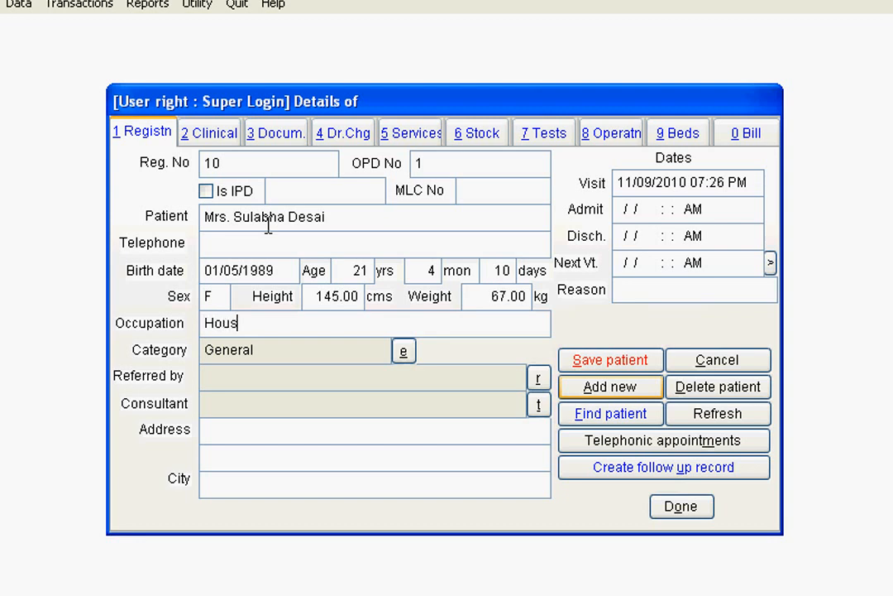
type("ife")
key("Tab")
- Choose the referring doctor from the referral list
key("Up")
key("Up")
key("Up")
key("Return")
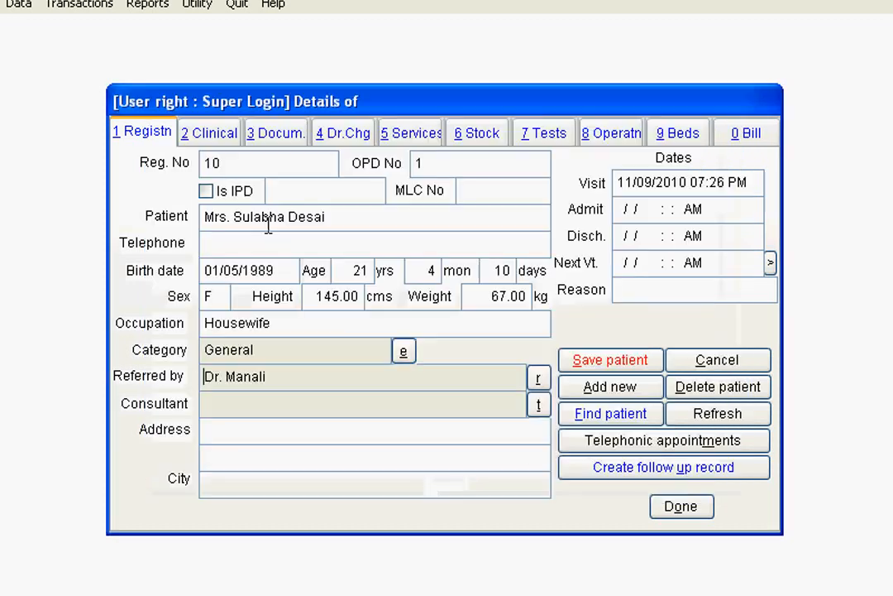
- Select the consultant doctor from the consultant list
key("Tab")
key("Up")
key("Up")
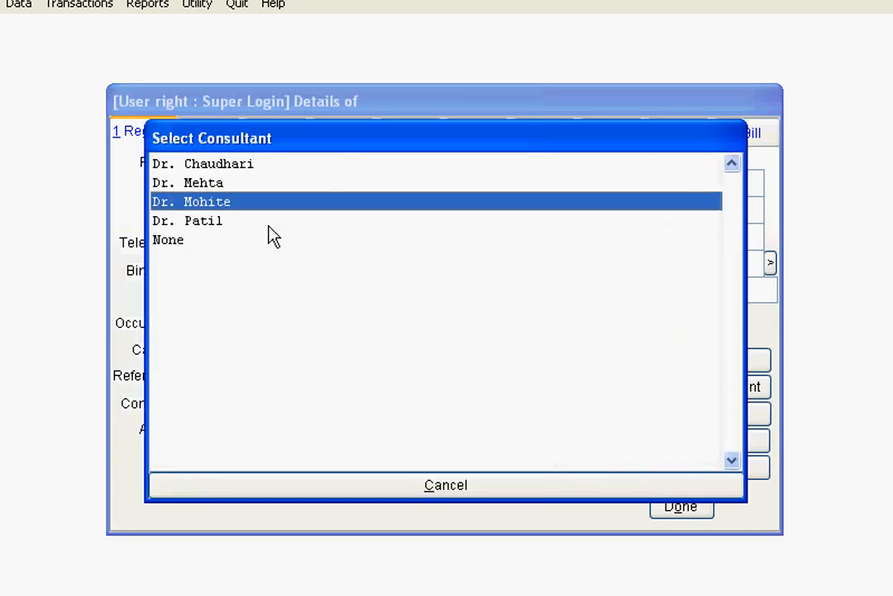
key("Return")
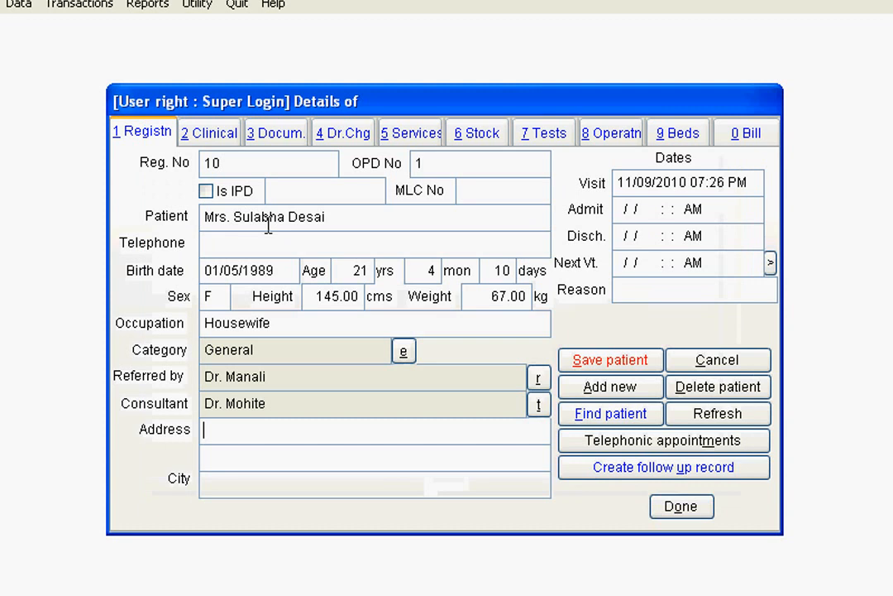
- Enter the patient's address and city, and save the patient record
type("K")
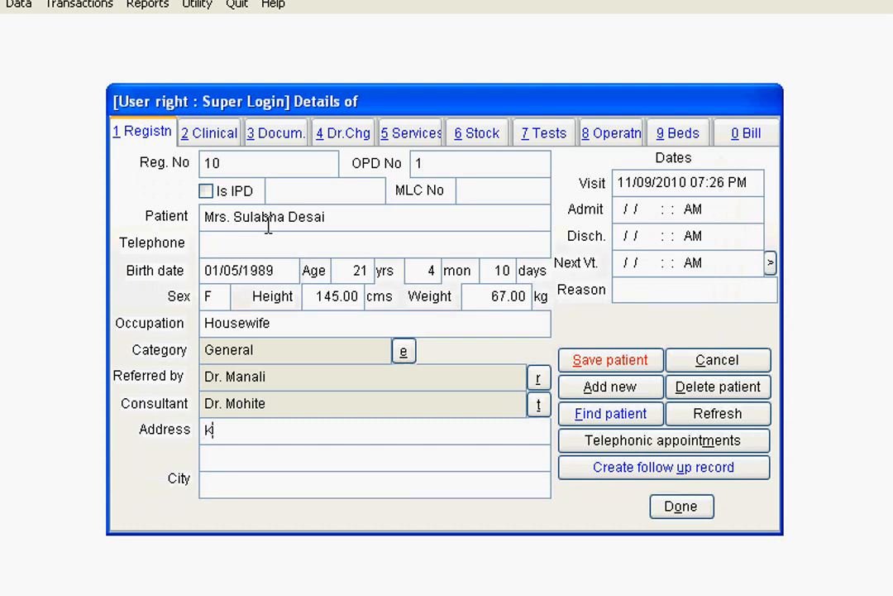
type("othrud")
key("Return")
key("Return")
type("Pune")
key("Return")
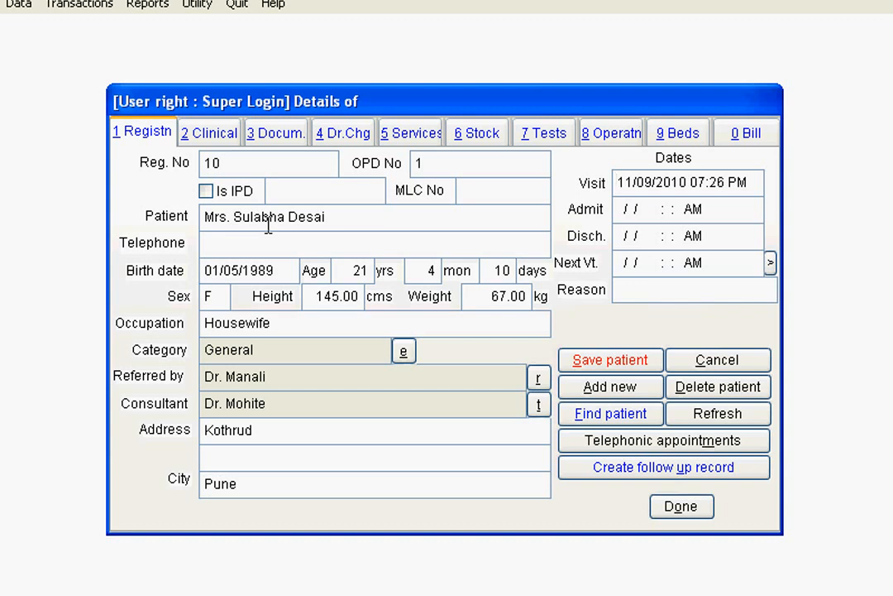
left_click(656, 365)
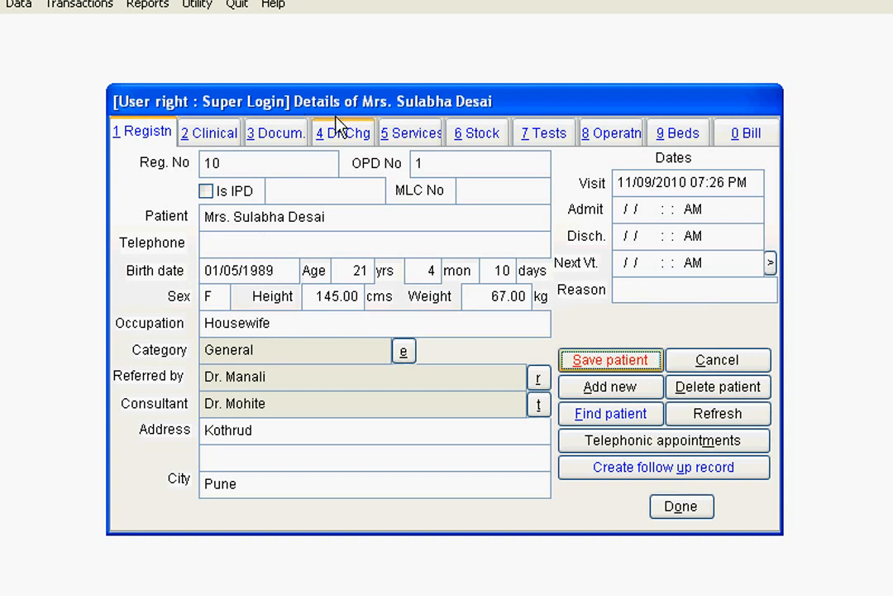
- Add a Consultation Fees service charge with quantity 1 and save the services
left_click(398, 139)
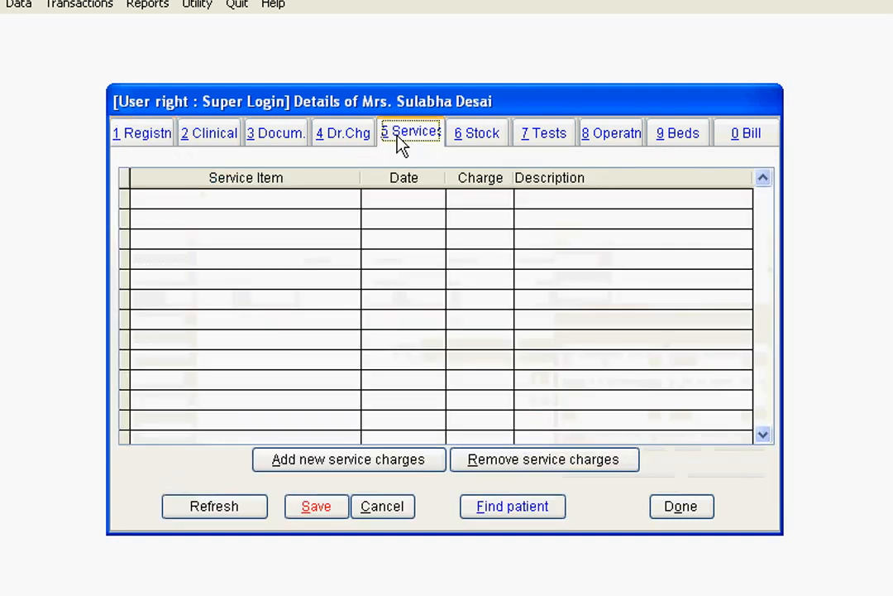
left_click(361, 461)
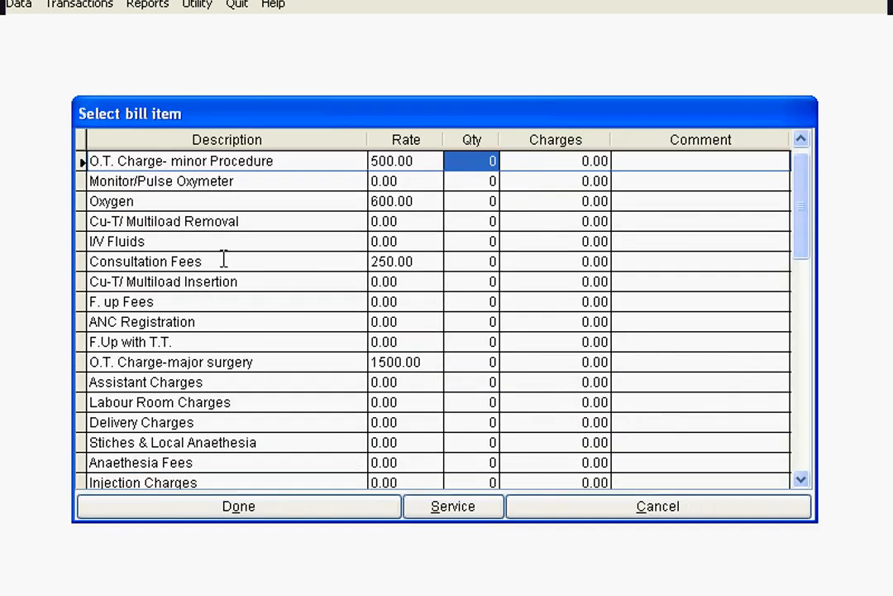
left_click(459, 261)
type("1")
key("Return")
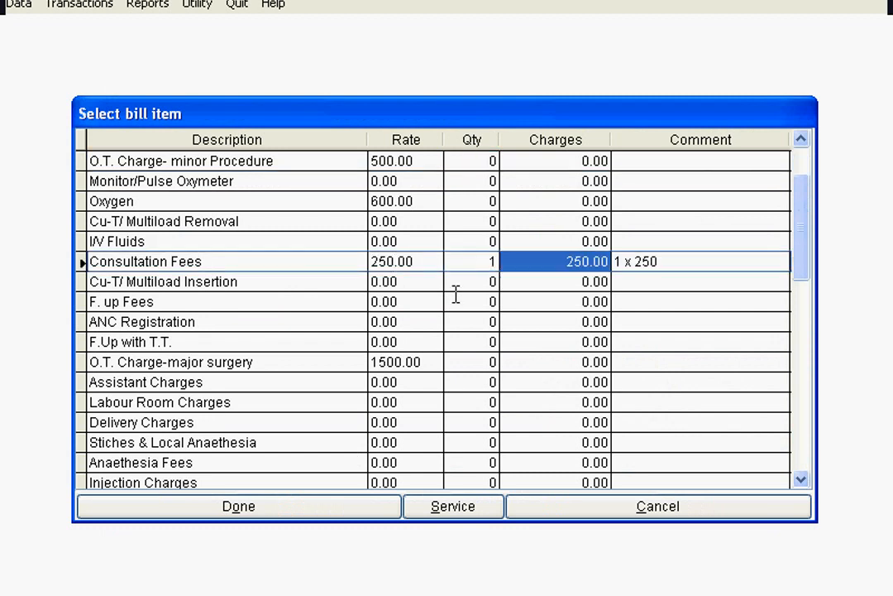
left_click(269, 508)
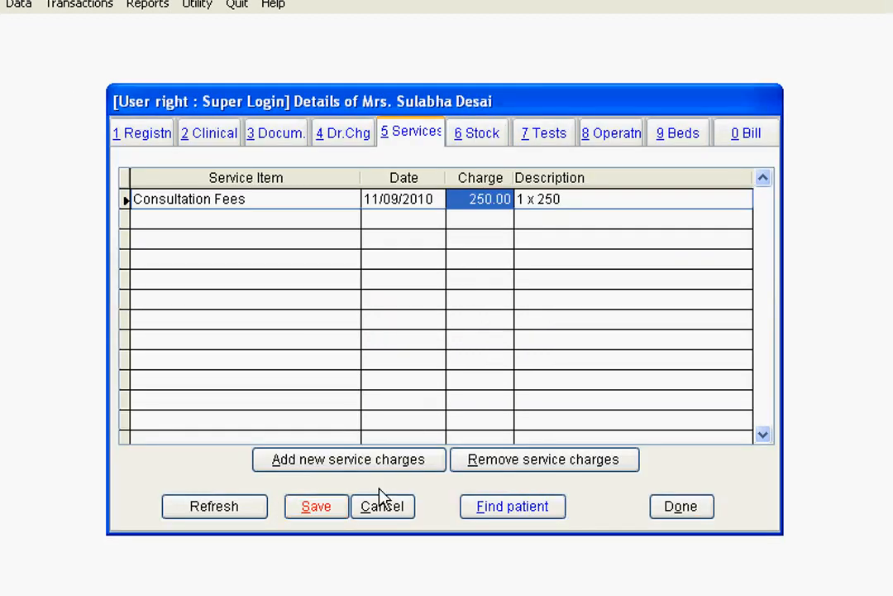
left_click(296, 509)
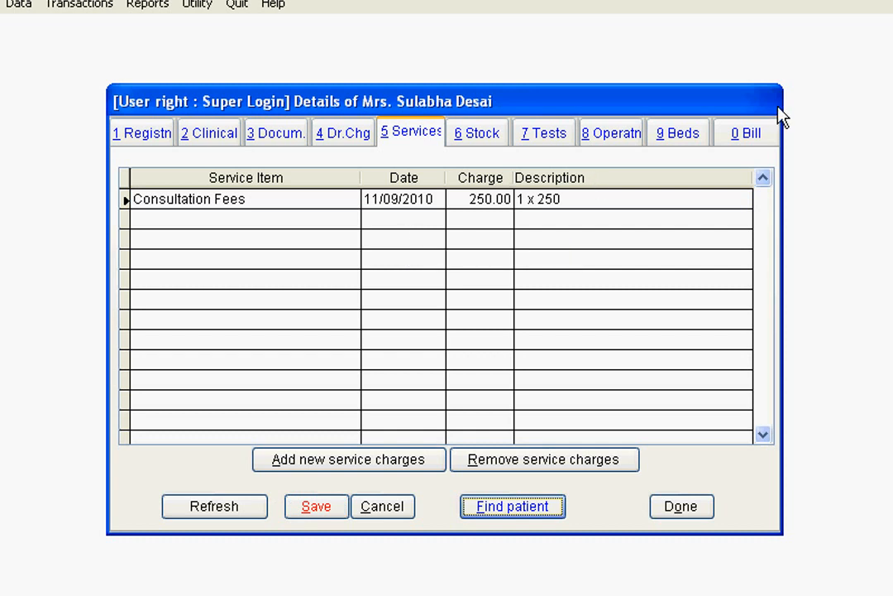
- Add a new bill for the patient and save it
left_click(753, 132)
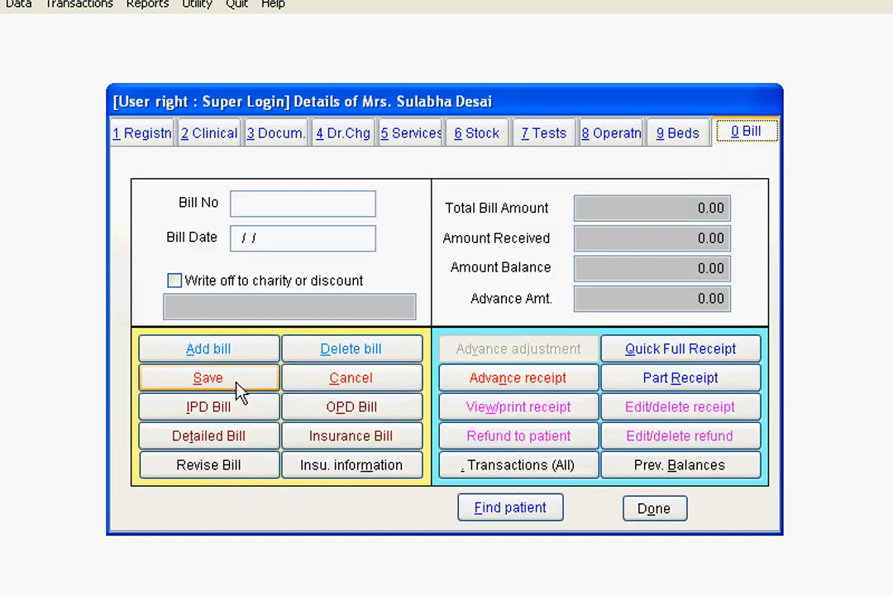
left_click(220, 358)
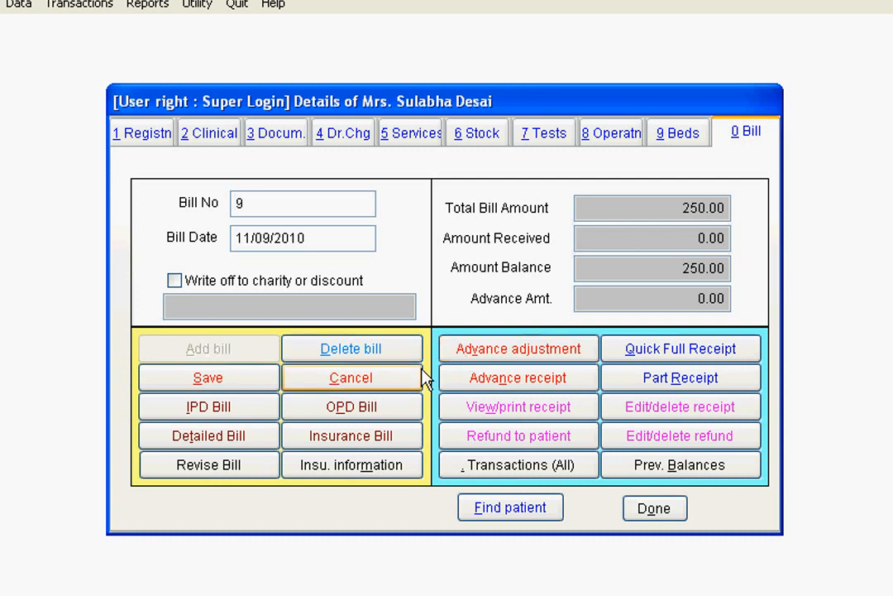
left_click(273, 387)
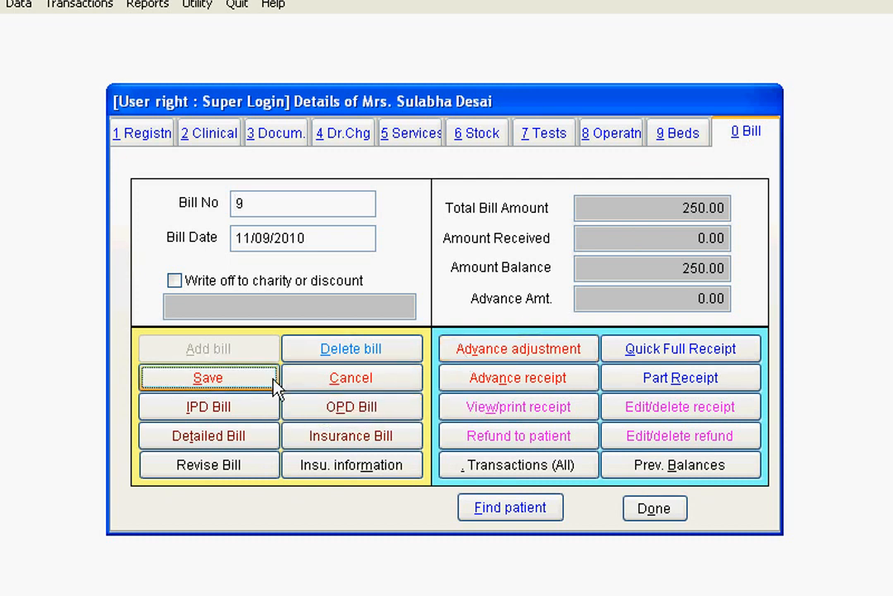
- Book a quick full receipt for the bill and save the bill when leaving it
left_click(694, 351)
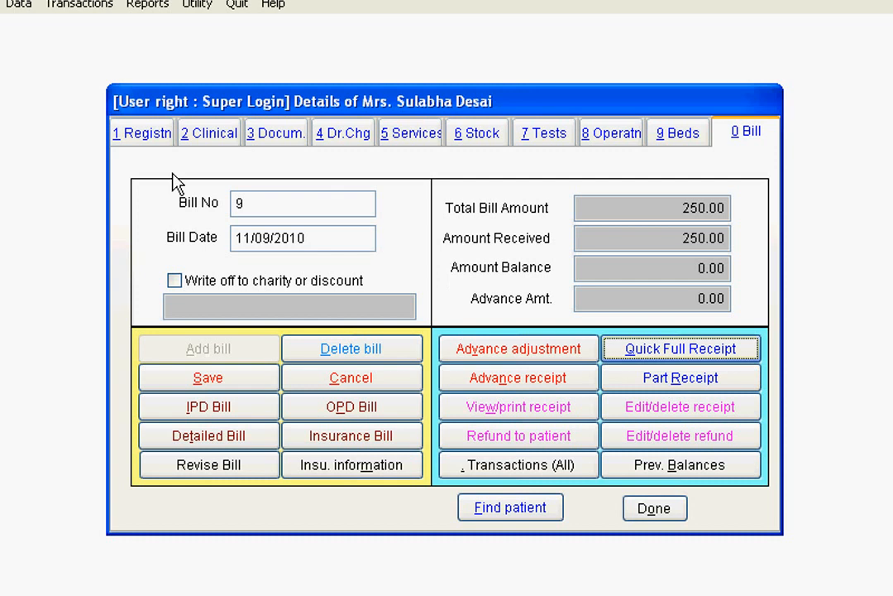
left_click(135, 137)
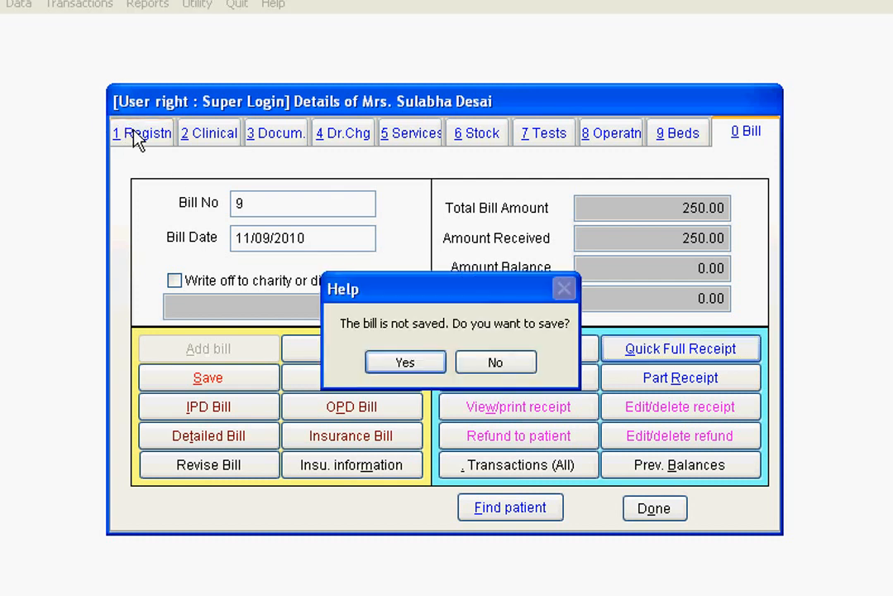
left_click(413, 364)
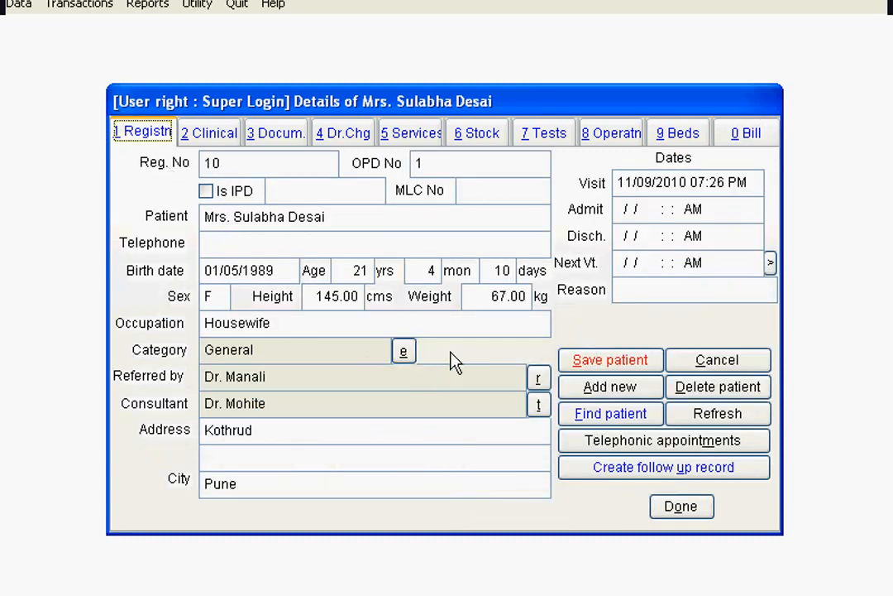
- Open the patient's chief complaints form and tick Oedema under Cardiovascular
left_click(412, 132)
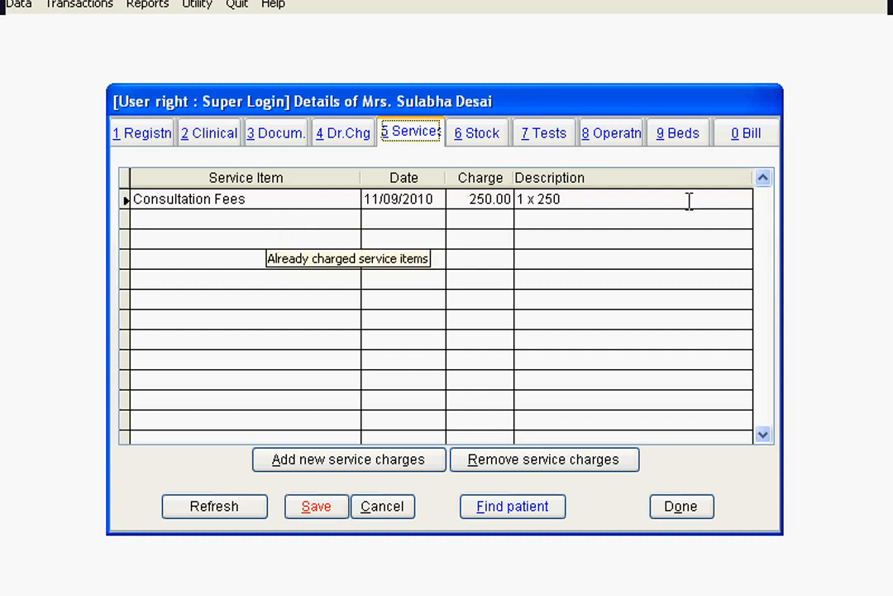
left_click(744, 136)
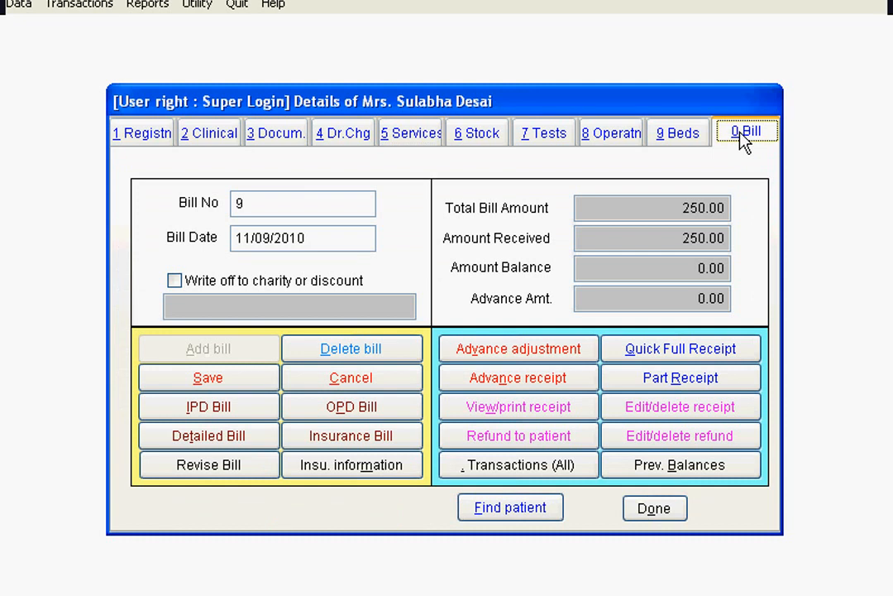
left_click(226, 139)
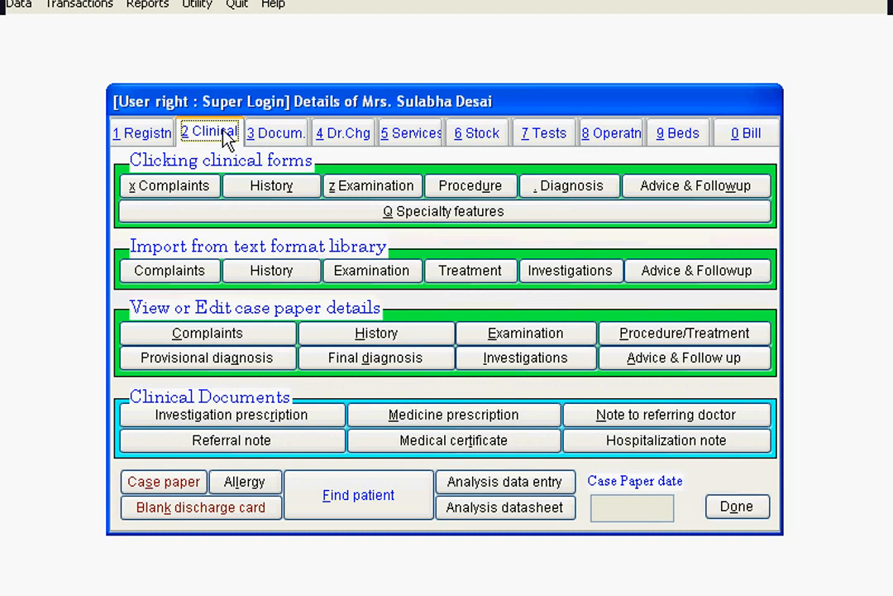
left_click(187, 187)
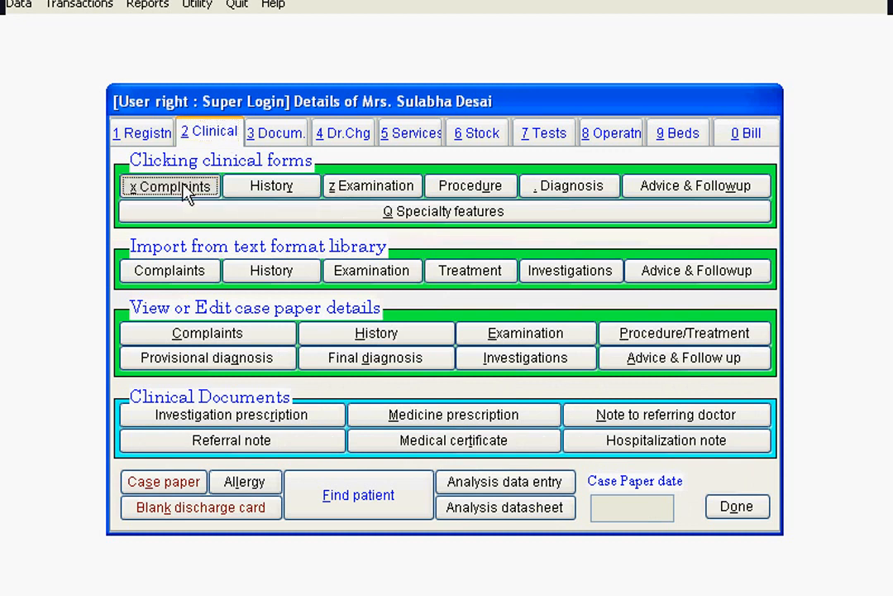
left_click(278, 215)
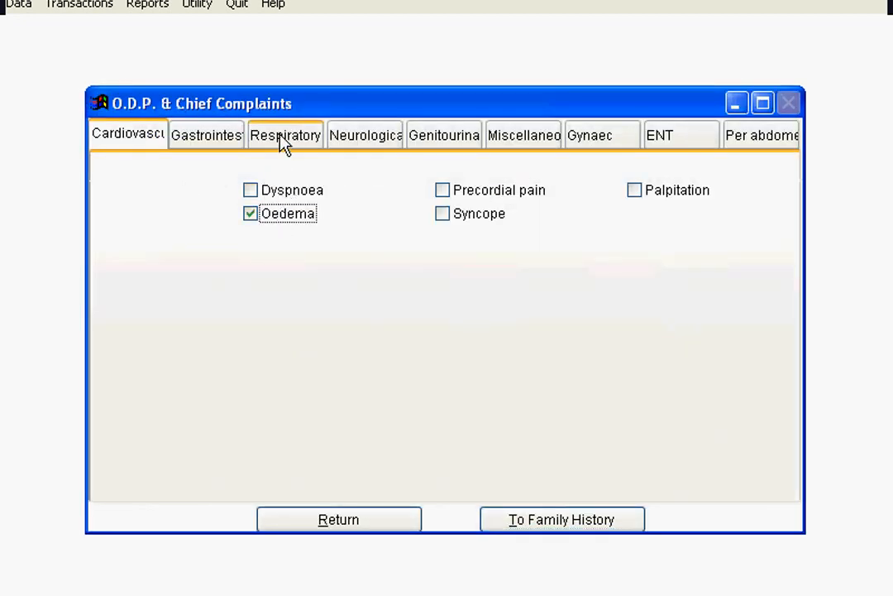
- Tick Abdominal pain under Gastrointestinal and Fever under Miscellaneous complaints
left_click(221, 140)
left_click(280, 193)
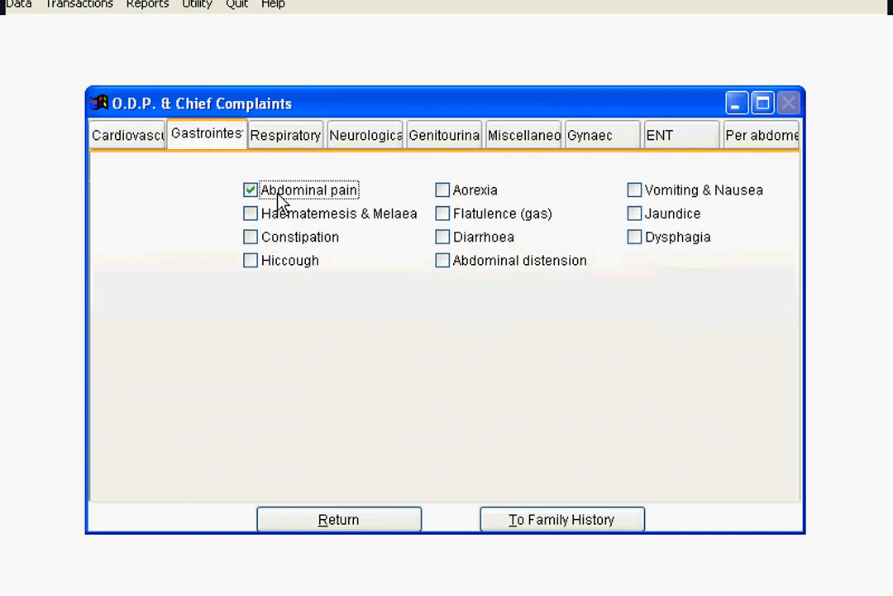
left_click(546, 146)
left_click(273, 196)
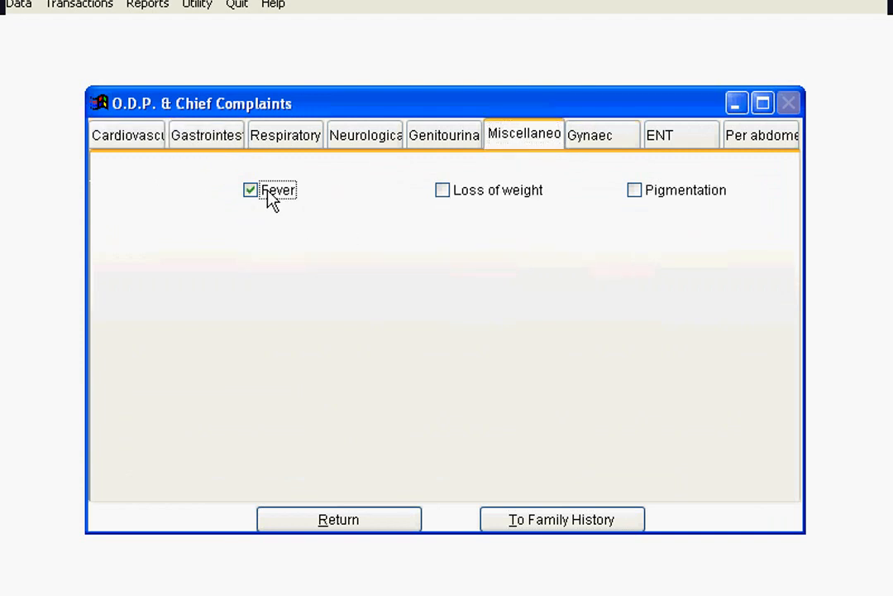
- Proceed to family history, replacing earlier findings, and tick similar illness in the mother
left_click(543, 519)
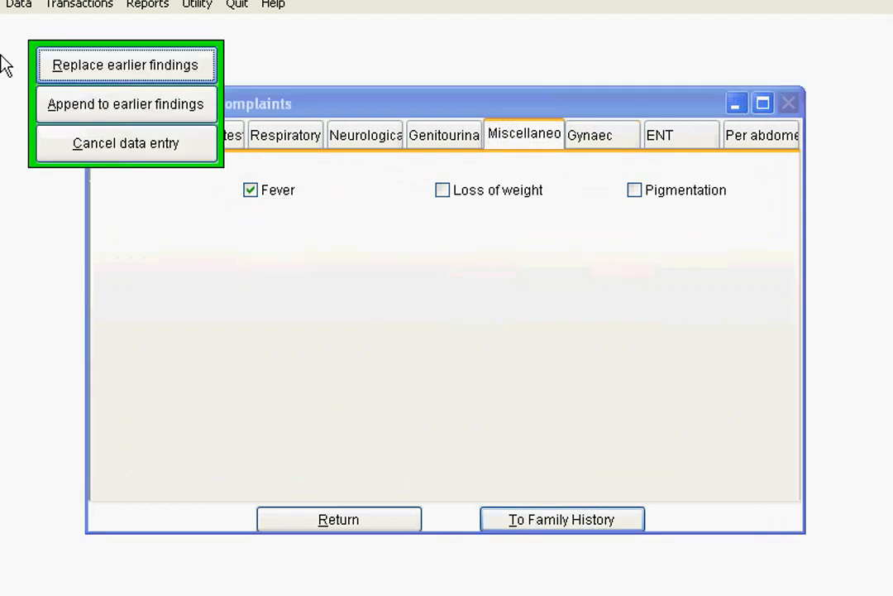
left_click(121, 56)
left_click(252, 193)
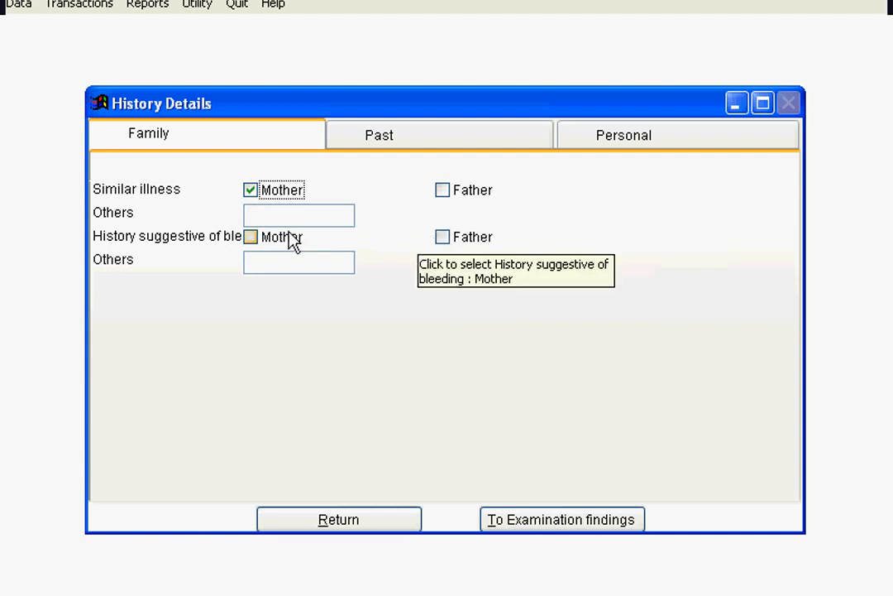
- In past history, tick similar illness Yes and mark TB and IHD as other major illnesses
left_click(408, 143)
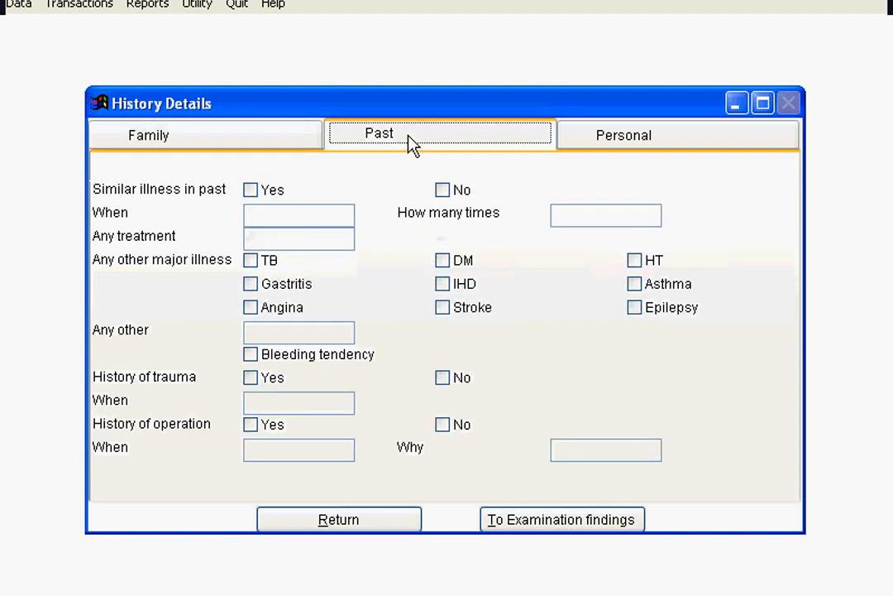
left_click(251, 190)
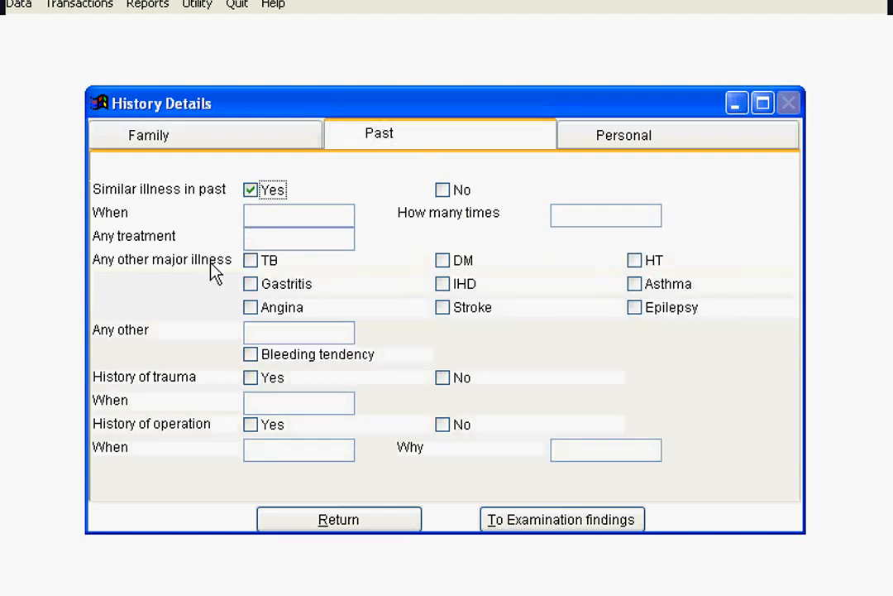
left_click(252, 262)
left_click(444, 284)
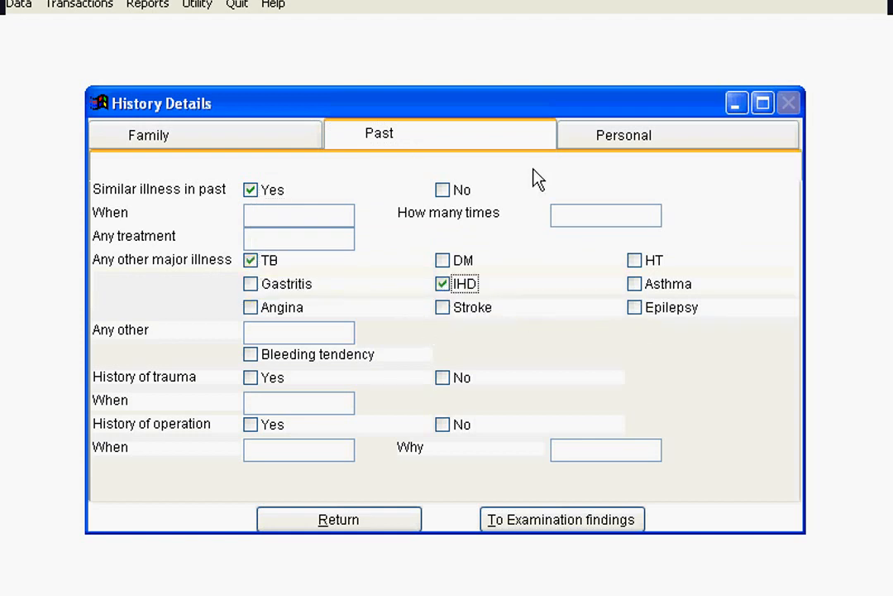
left_click(588, 140)
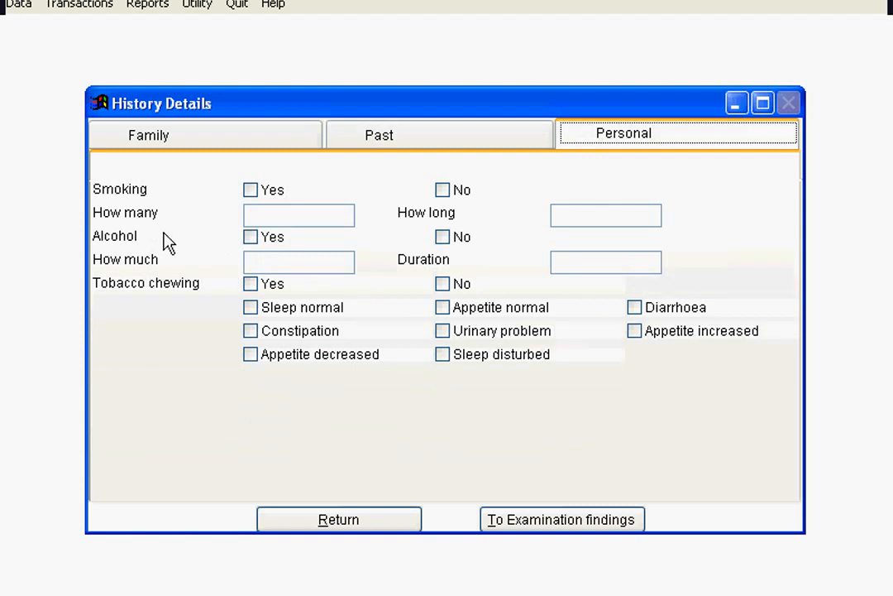
- Tick Sleep normal and Constipation in personal history and proceed to examination findings, replacing earlier findings
left_click(252, 311)
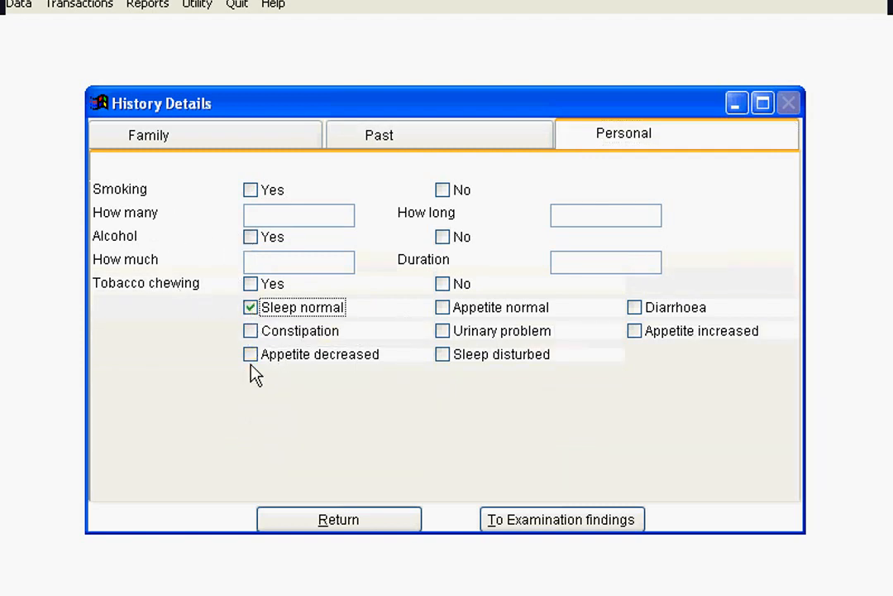
left_click(252, 333)
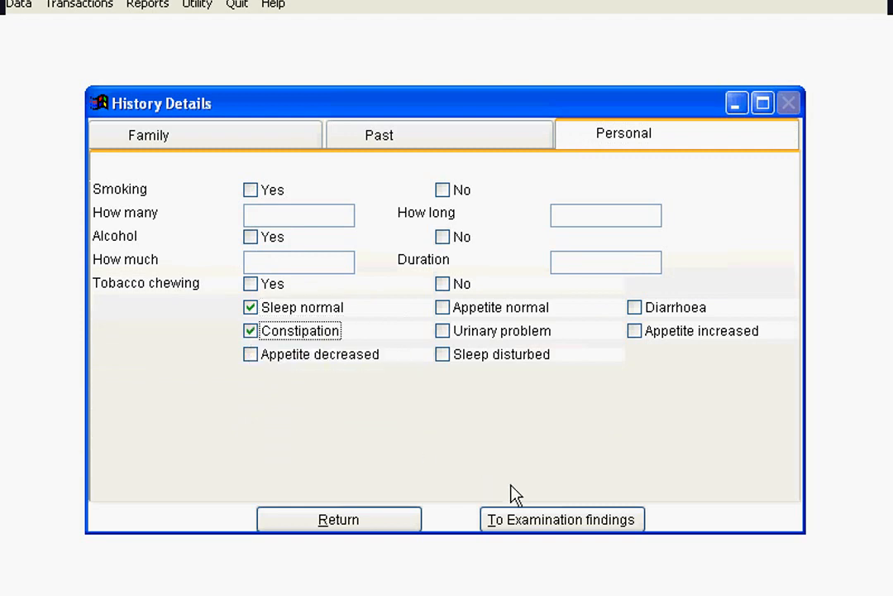
left_click(544, 522)
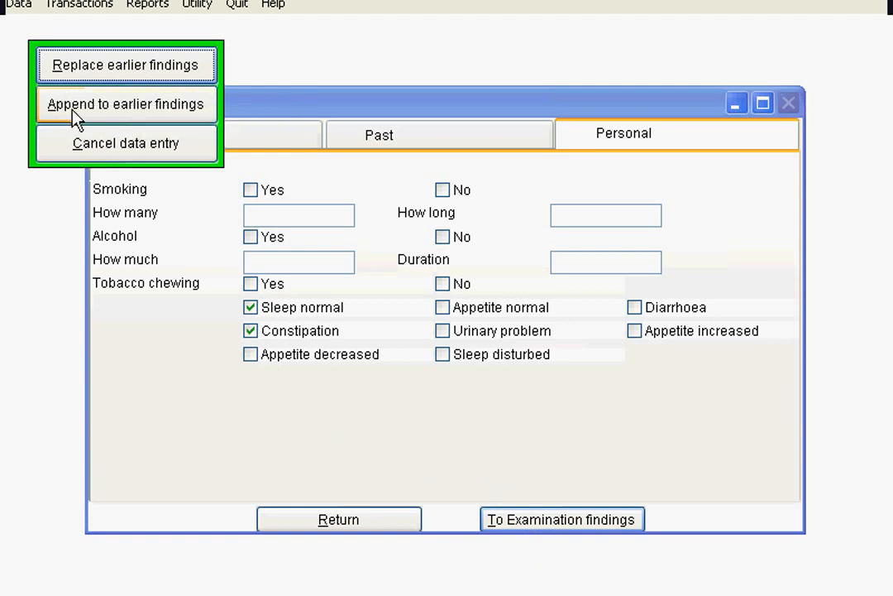
left_click(140, 66)
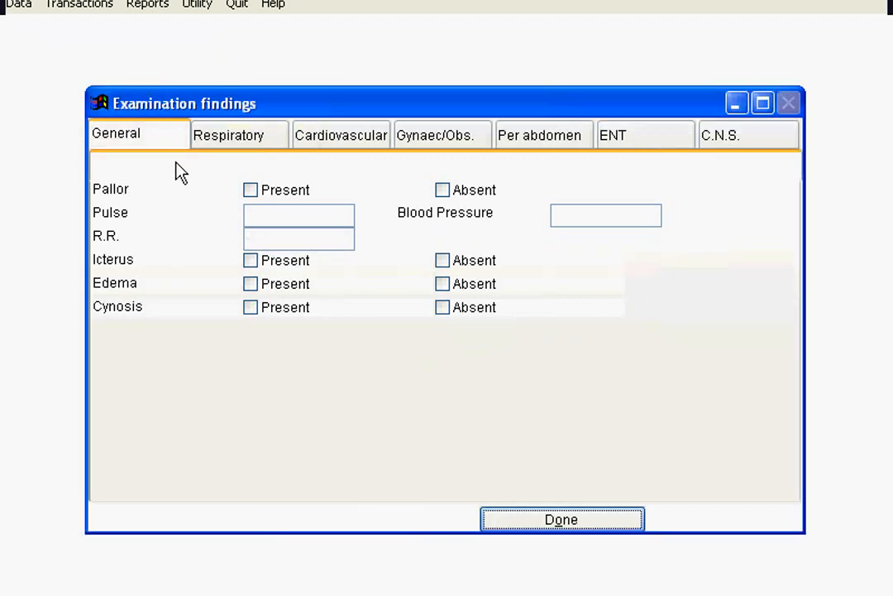
- In general examination mark Pallor and Edema as present, and mark air entry Equal under Respiratory
left_click(250, 192)
left_click(251, 284)
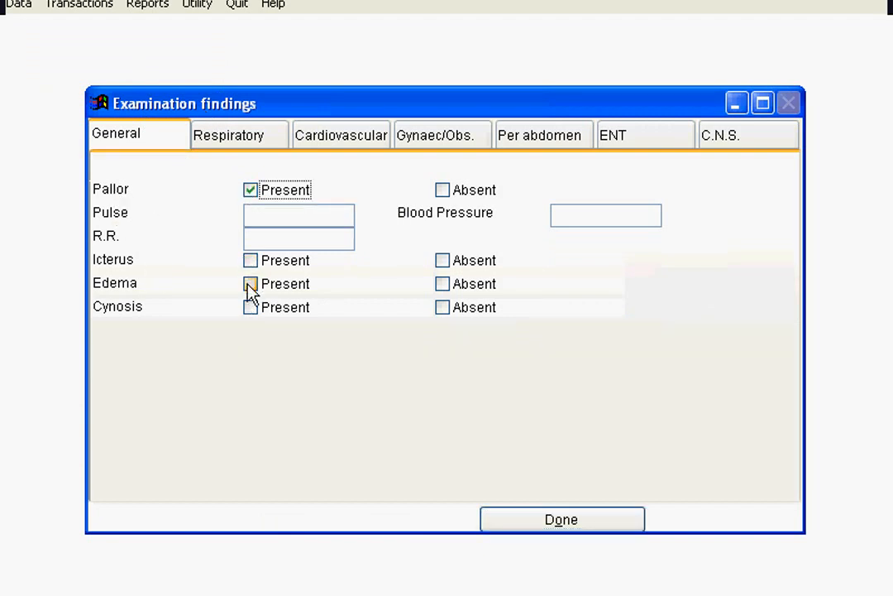
left_click(238, 140)
left_click(250, 192)
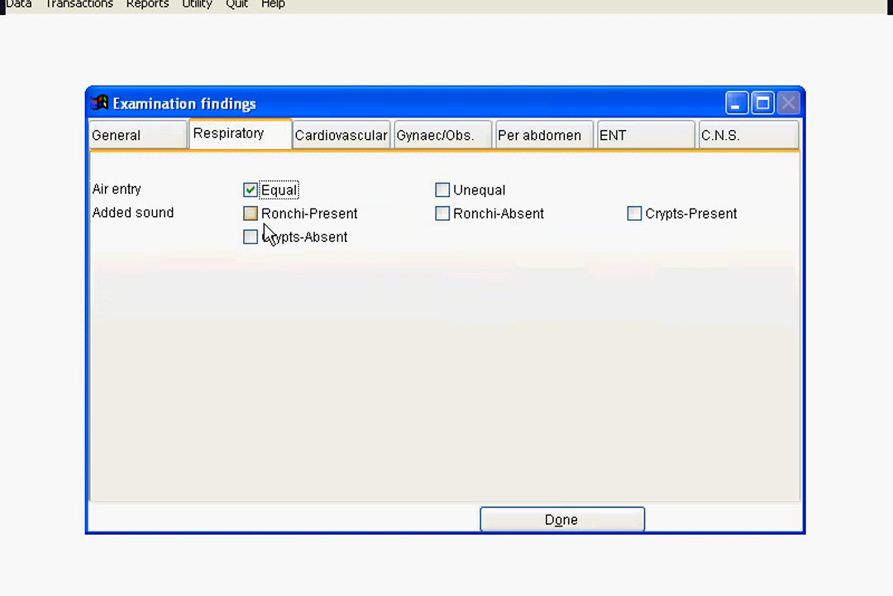
- Mark heart sounds Normal under Cardiovascular and Cervical Os Competent under Gynaec/Obs
left_click(343, 136)
left_click(253, 191)
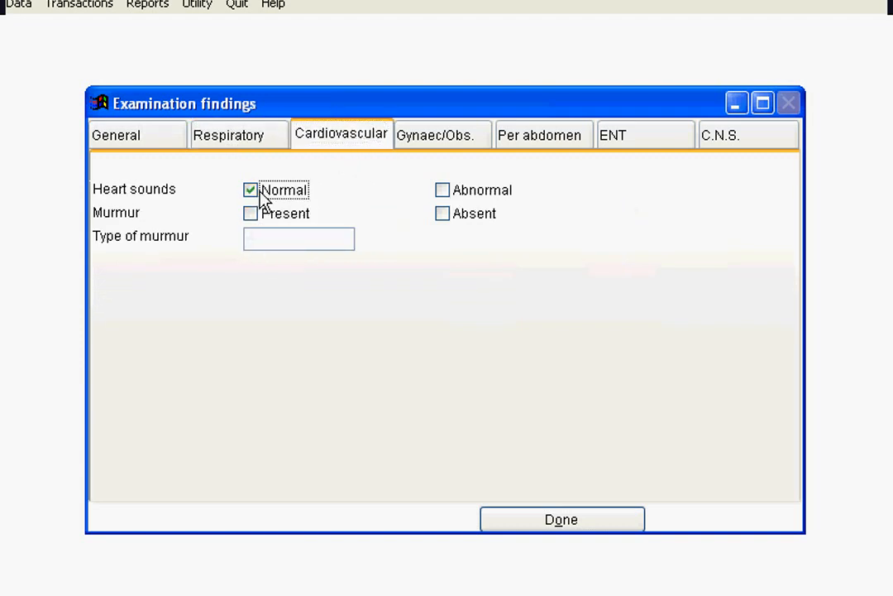
left_click(450, 145)
left_click(251, 237)
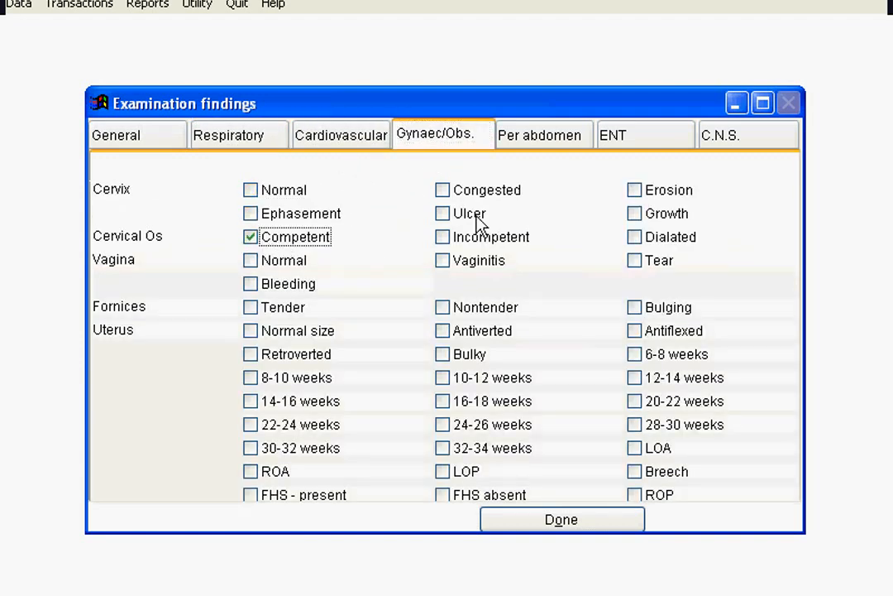
- Mark tenderness in Rt hypochondrium under Per abdomen and finish the examination, replacing earlier findings
left_click(560, 146)
left_click(251, 237)
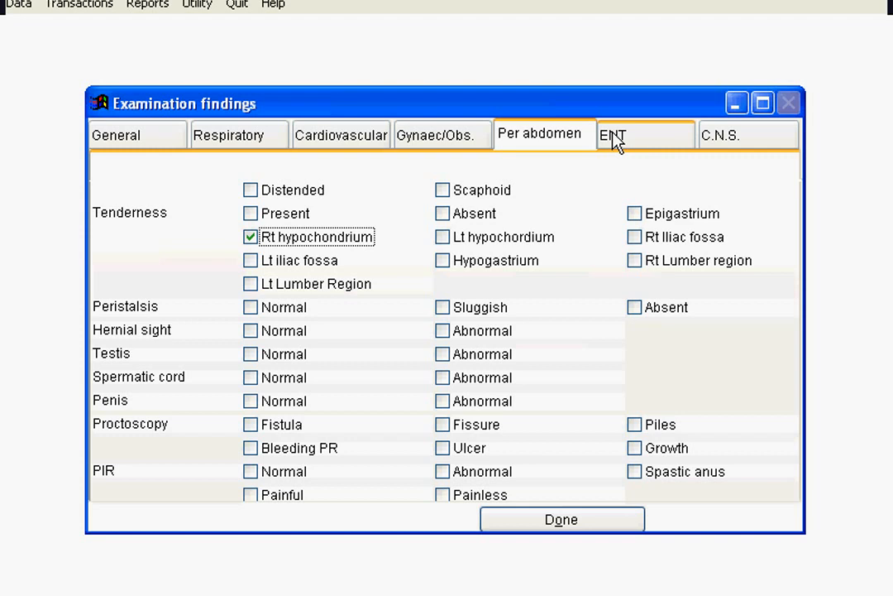
left_click(576, 520)
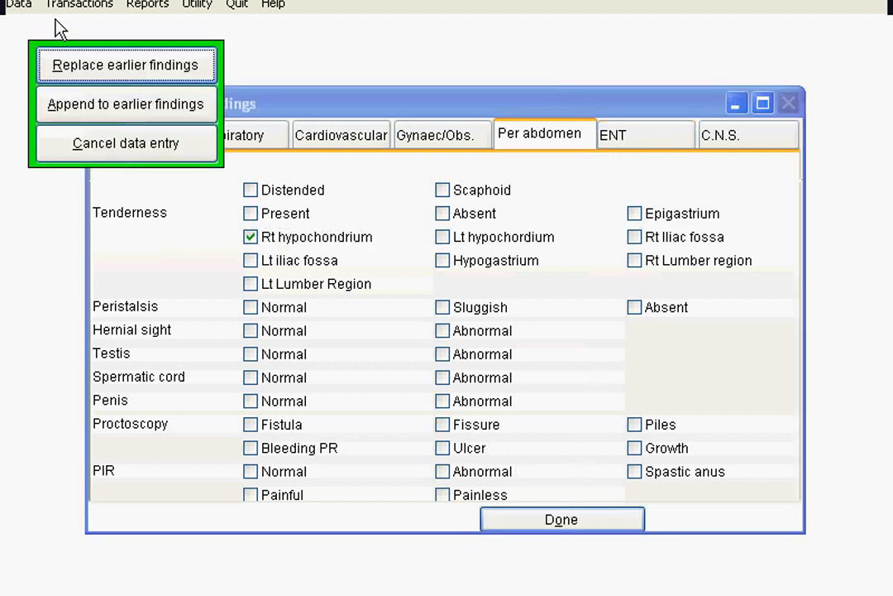
left_click(88, 69)
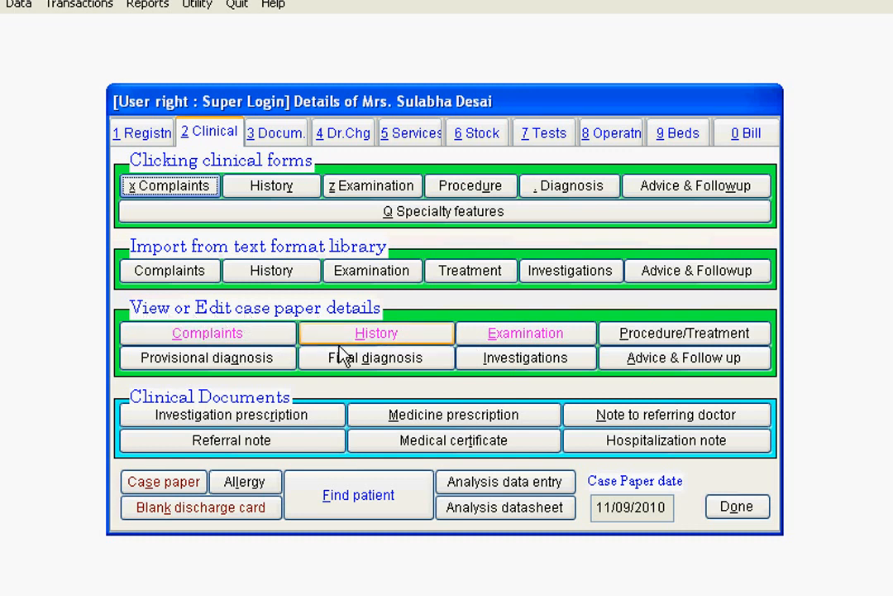
- Open the case paper history for editing, append the line 'Additional notes: xyz' and save it
left_click(373, 335)
left_click(425, 241)
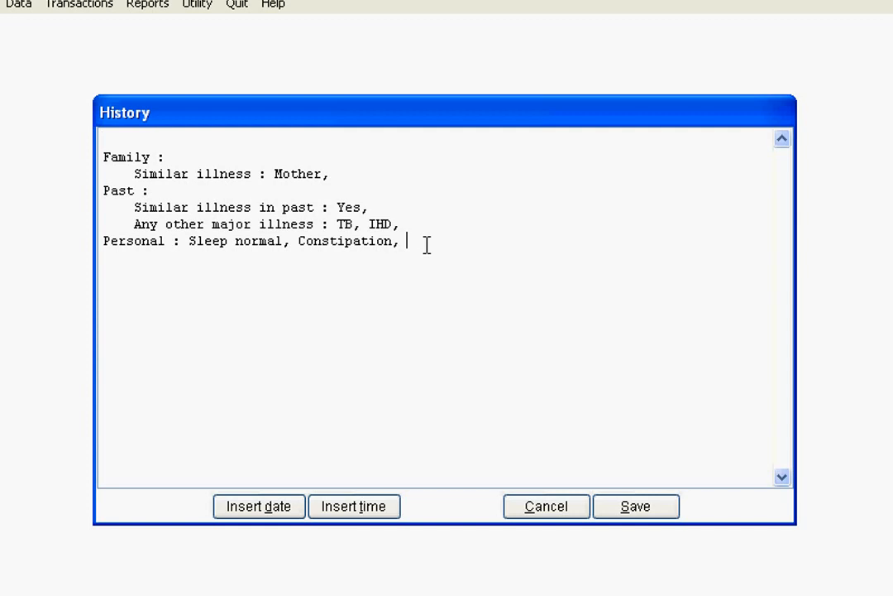
type("Additional notes: xyz")
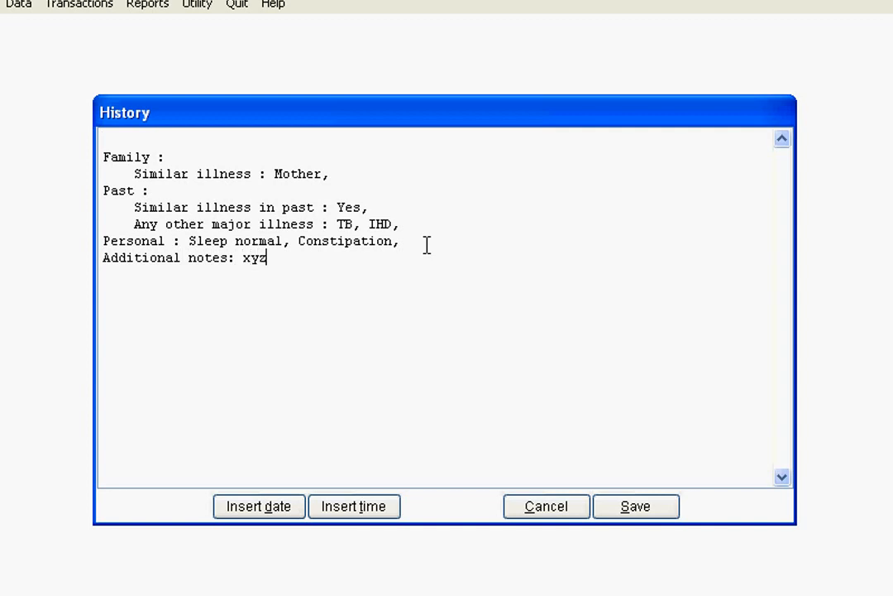
left_click(646, 513)
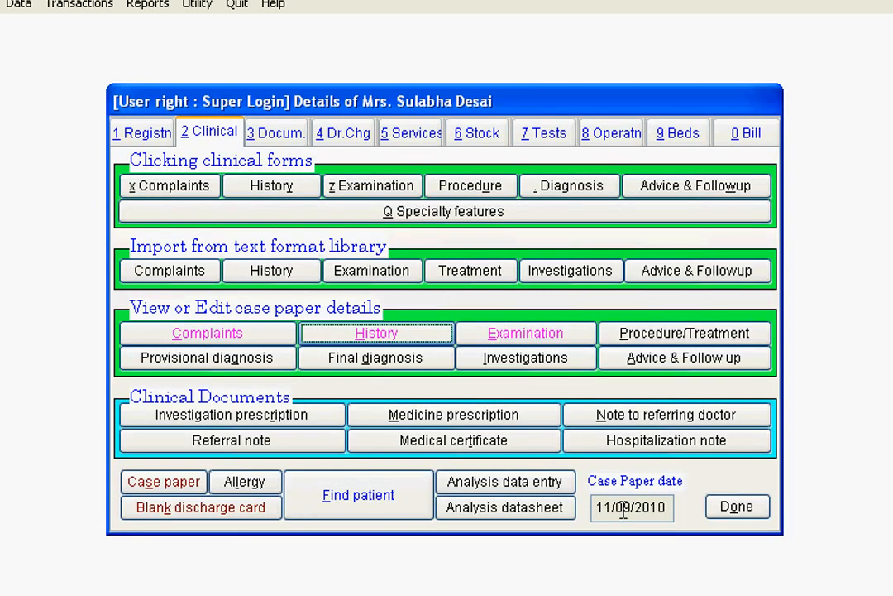
- Reopen the case paper history to review the added notes and close it
left_click(395, 334)
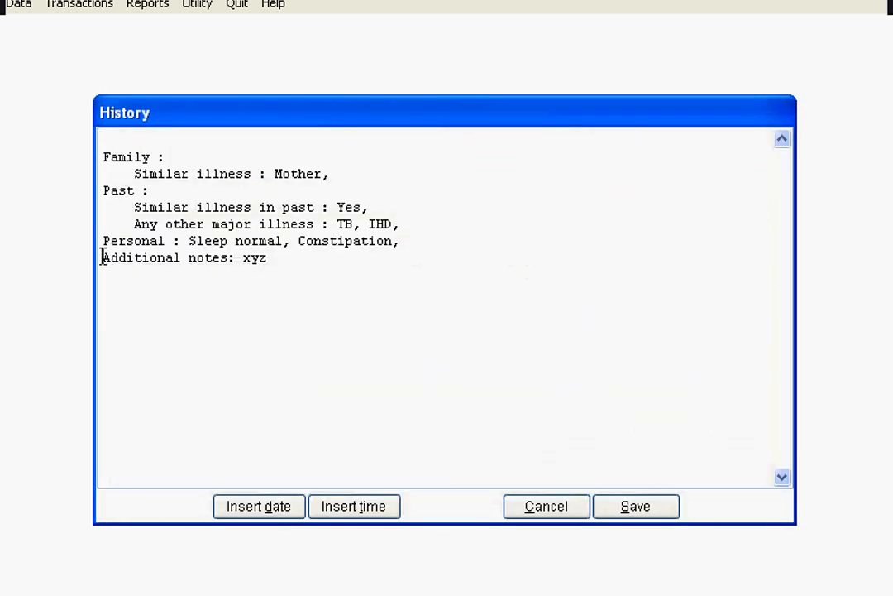
left_click_drag(101, 257, 345, 337)
left_click(666, 505)
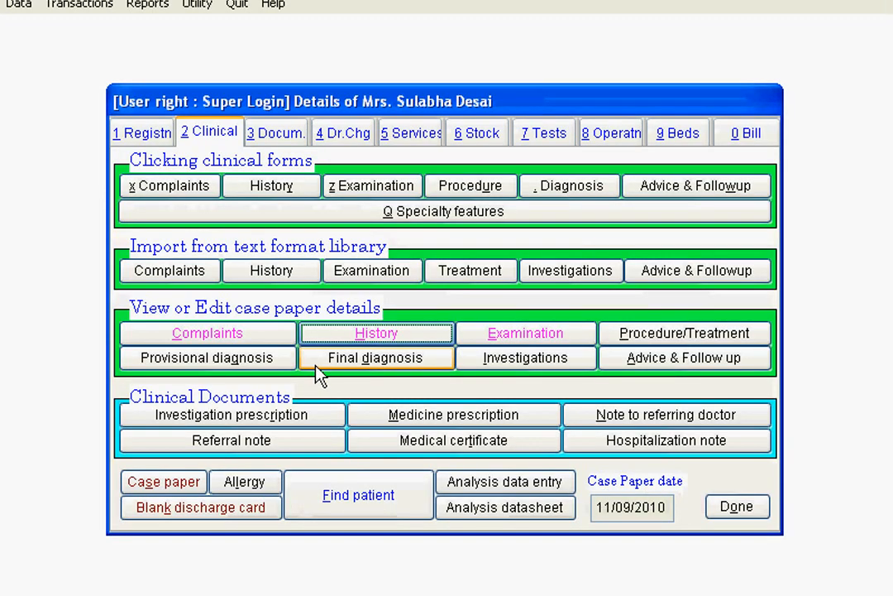
- Enter the follow-up advice note 'Take reguler exercise' and confirm it, replacing earlier findings
left_click(659, 192)
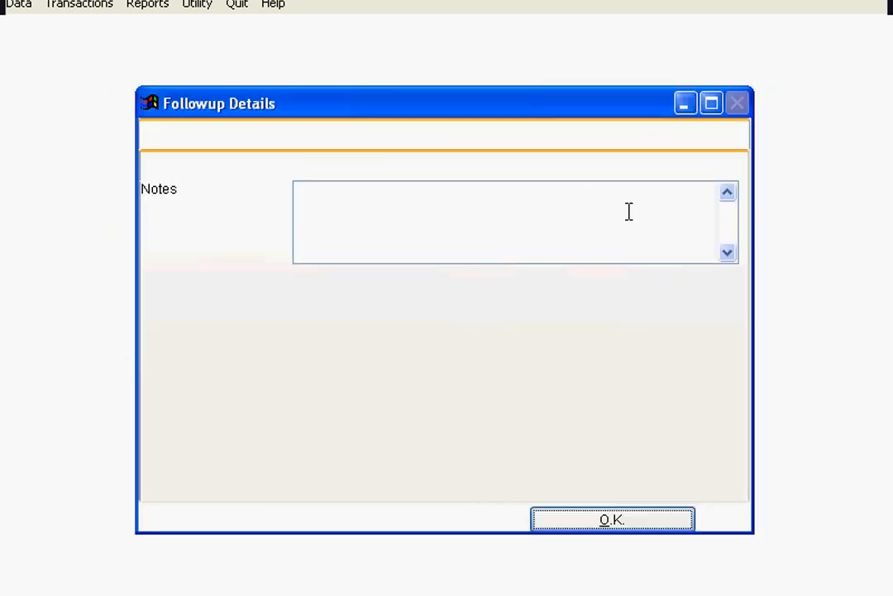
left_click(386, 223)
type("Take reguler exercise")
left_click(610, 521)
left_click(94, 79)
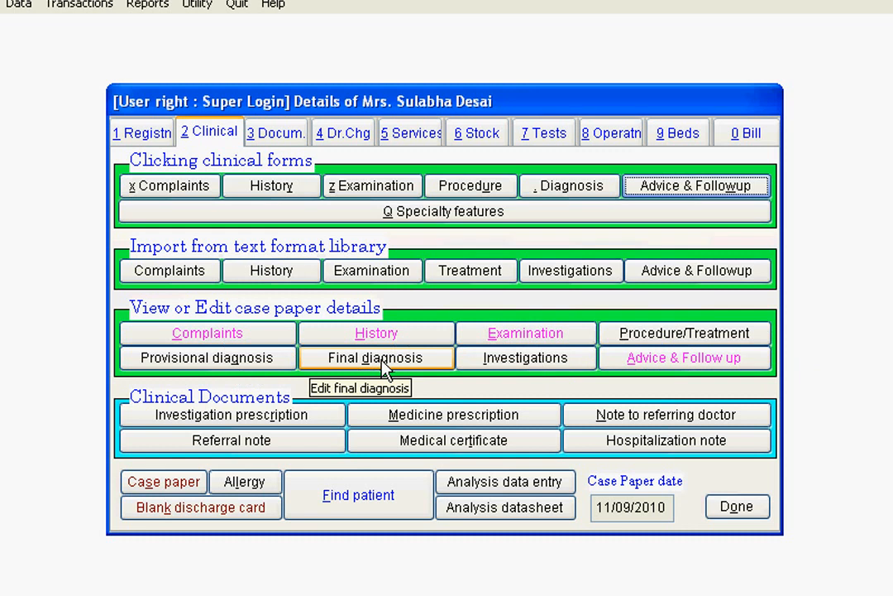
- Open the medicine prescription and select the diagnosis Acute gastro enteritis
left_click(453, 424)
left_click(467, 136)
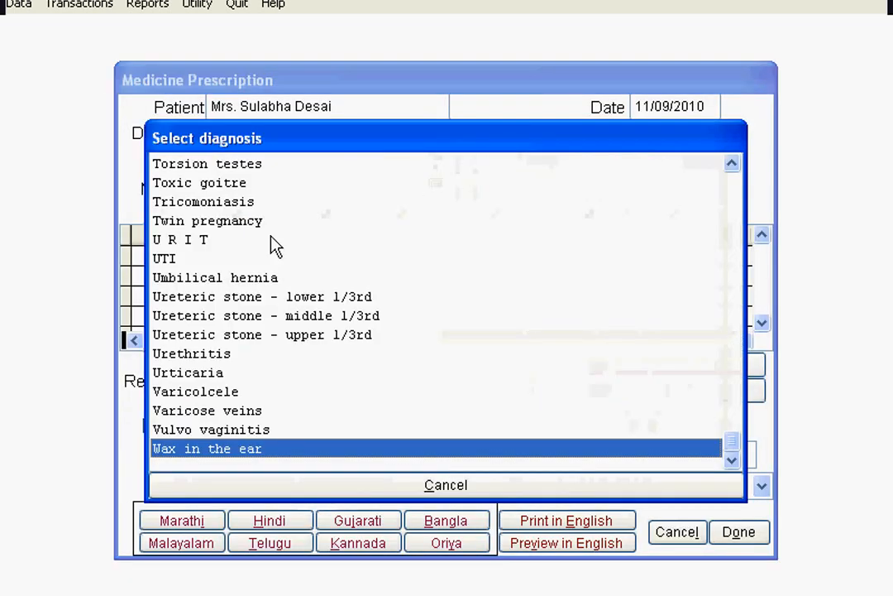
key("Home")
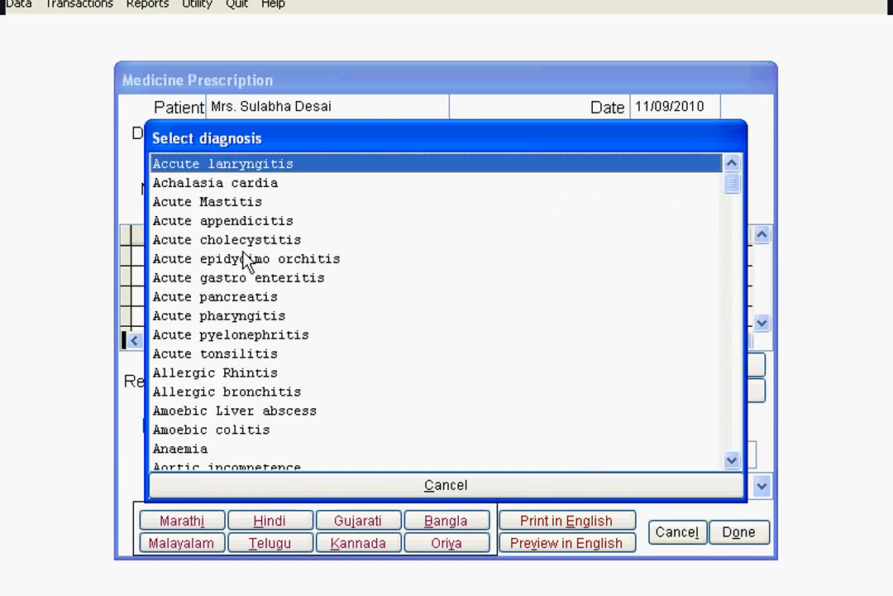
left_click(299, 281)
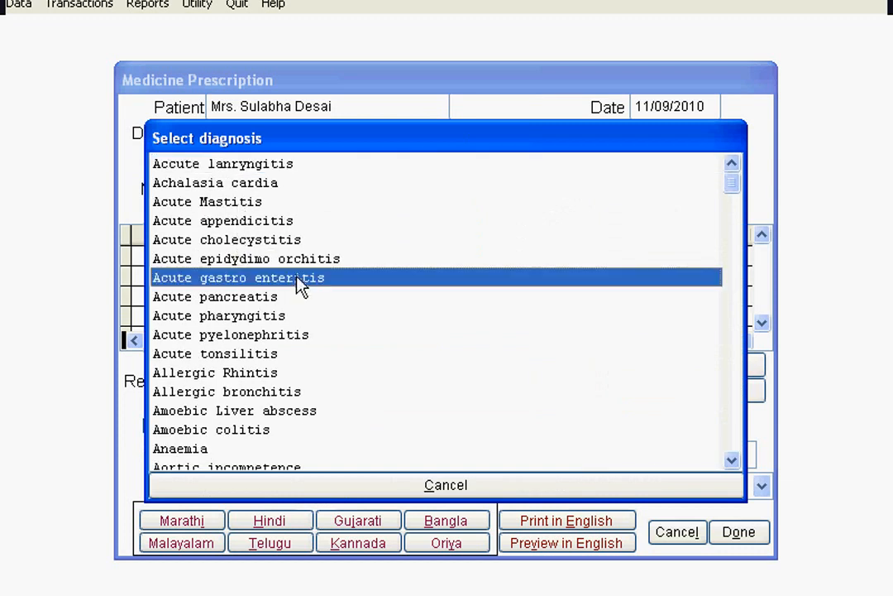
double_click(296, 278)
- Choose the Antibiotics medicine group and prescribe Ampilox-DS
left_click(463, 161)
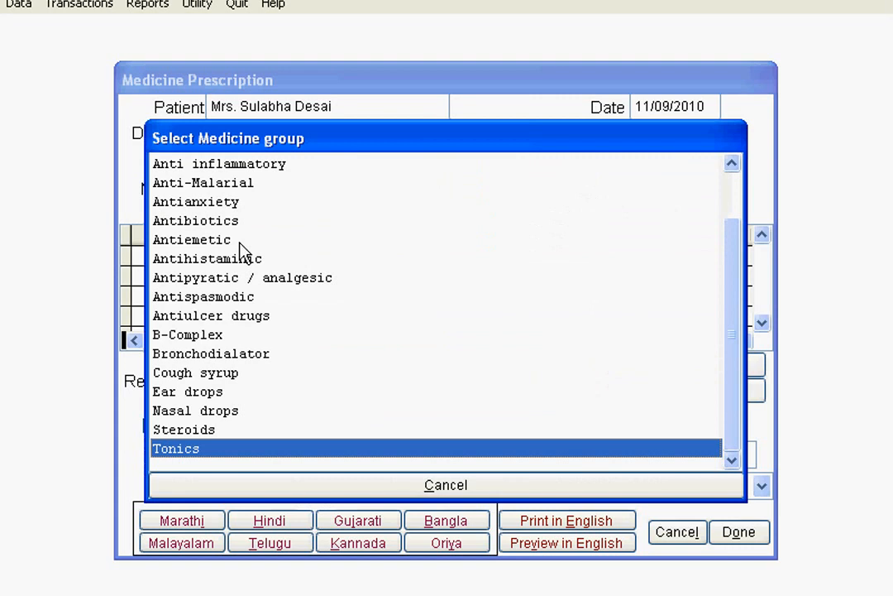
double_click(226, 220)
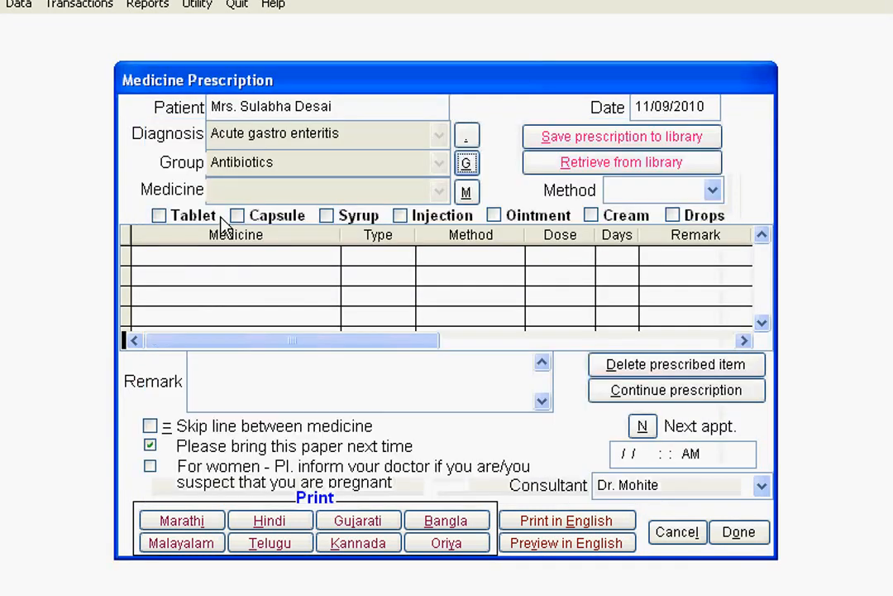
left_click(467, 192)
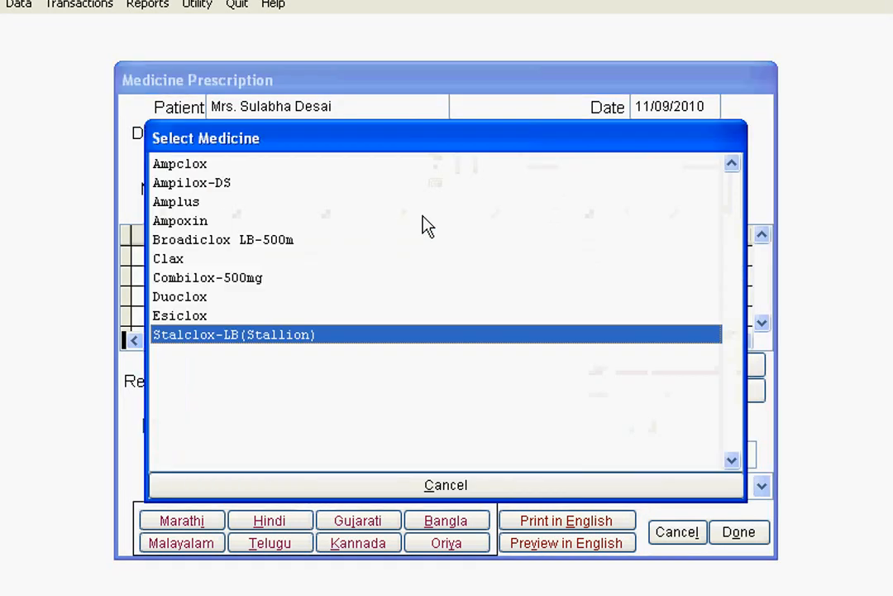
left_click(195, 183)
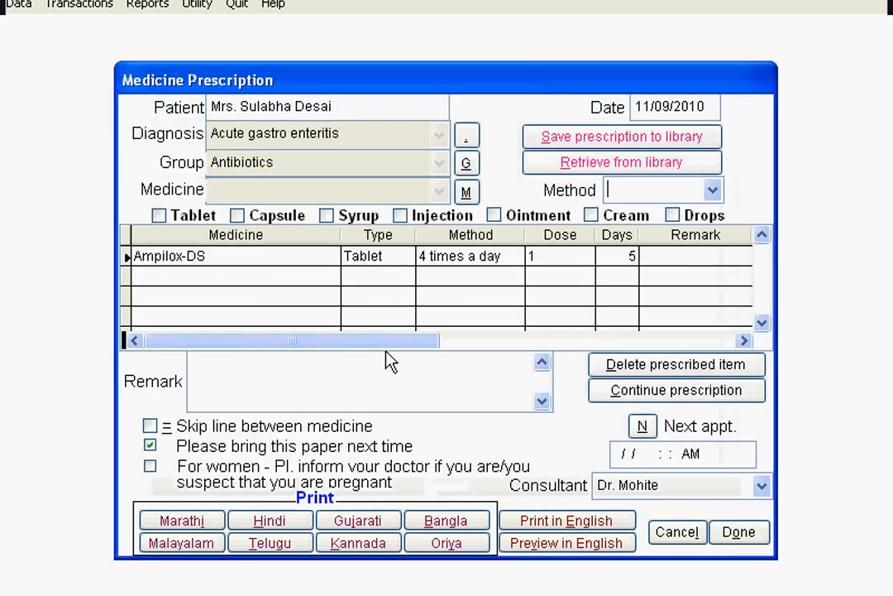
- Choose the B-Complex medicine group and prescribe Supradyn
left_click(467, 164)
left_click(207, 338)
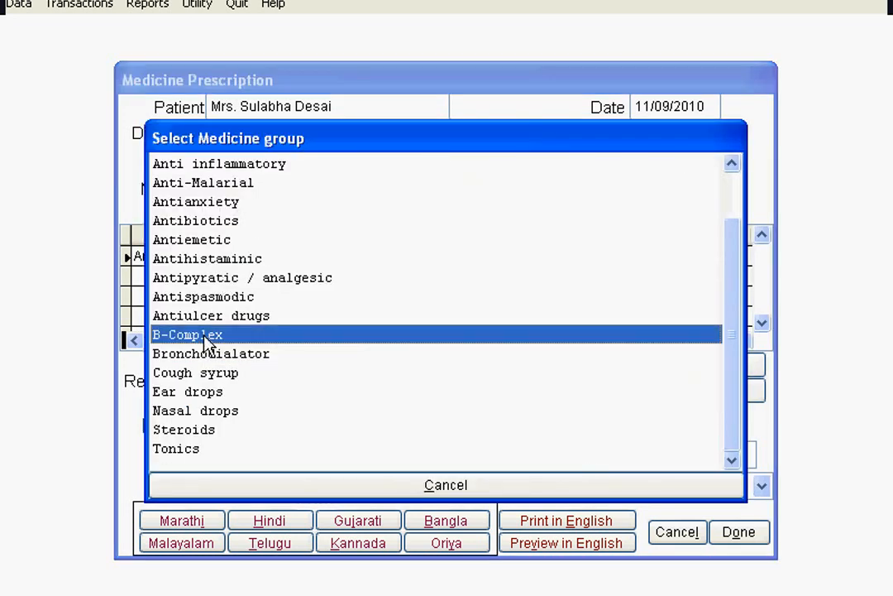
left_click(467, 191)
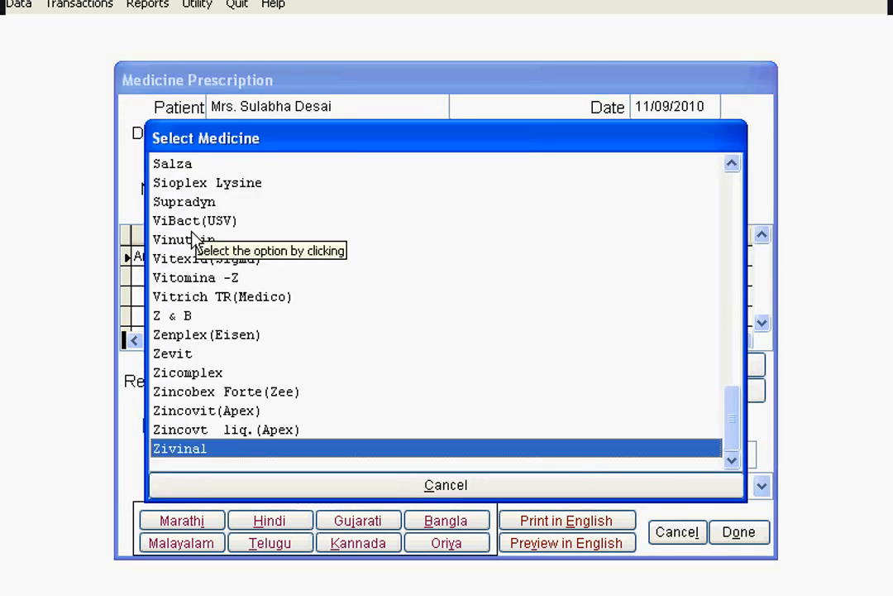
left_click(192, 207)
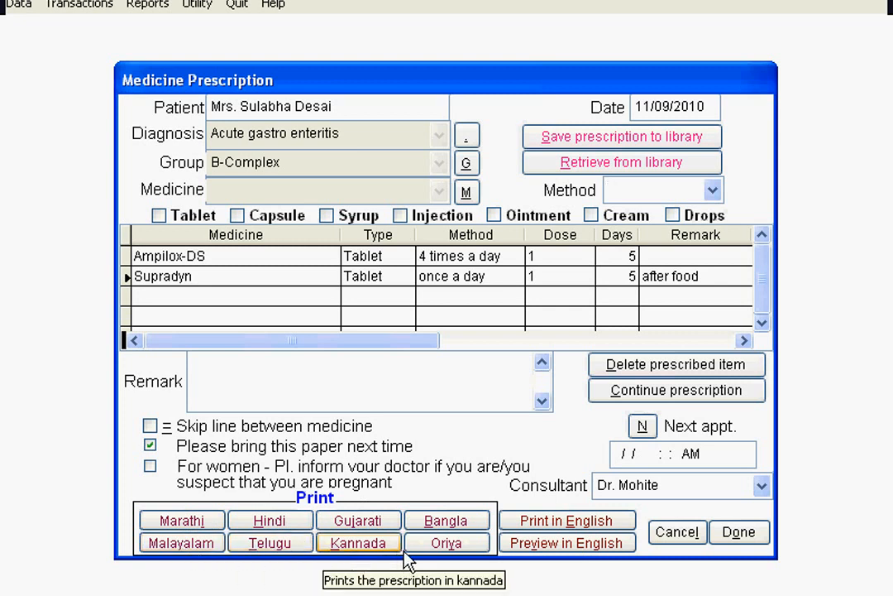
- Preview the prescription in English, enlarging the preview to read it, and close the preview
left_click(553, 543)
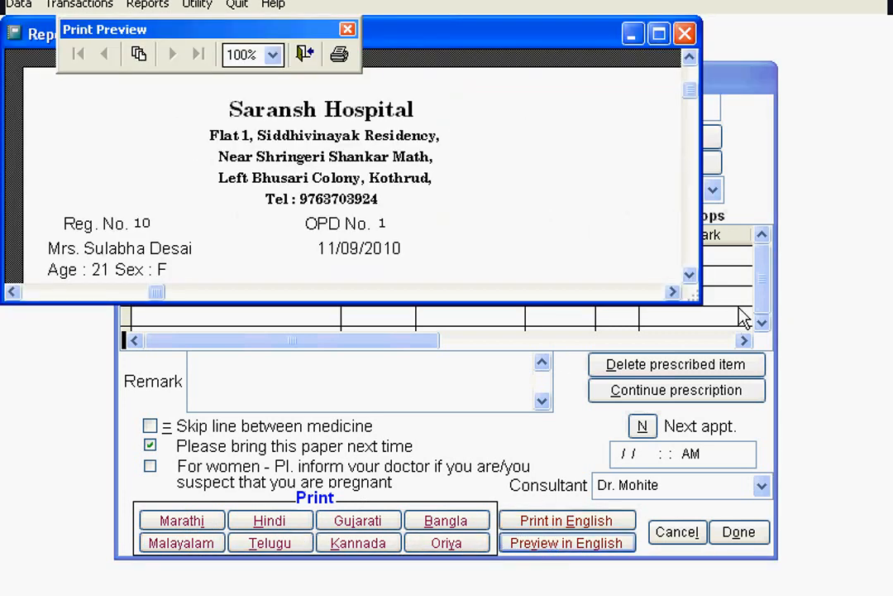
left_click_drag(702, 308, 668, 595)
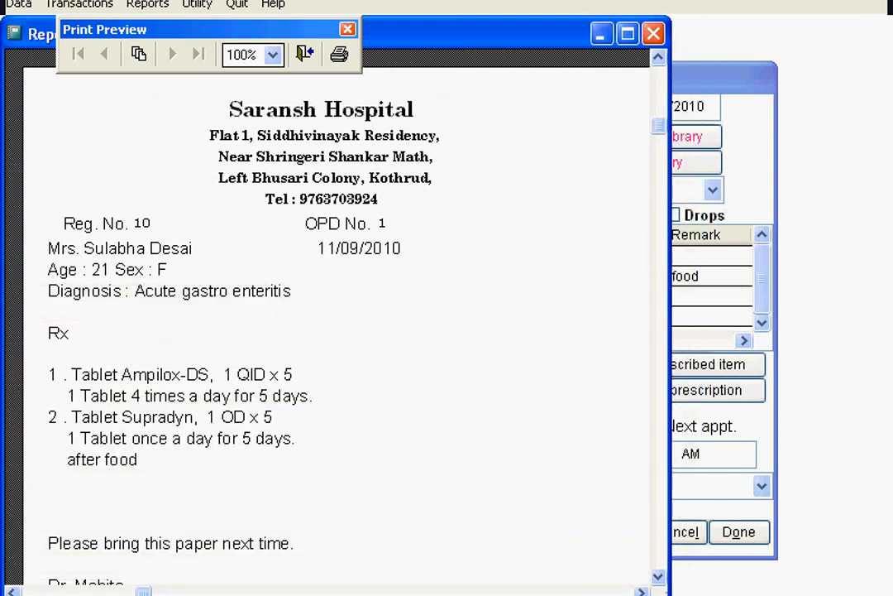
left_click_drag(656, 123, 656, 145)
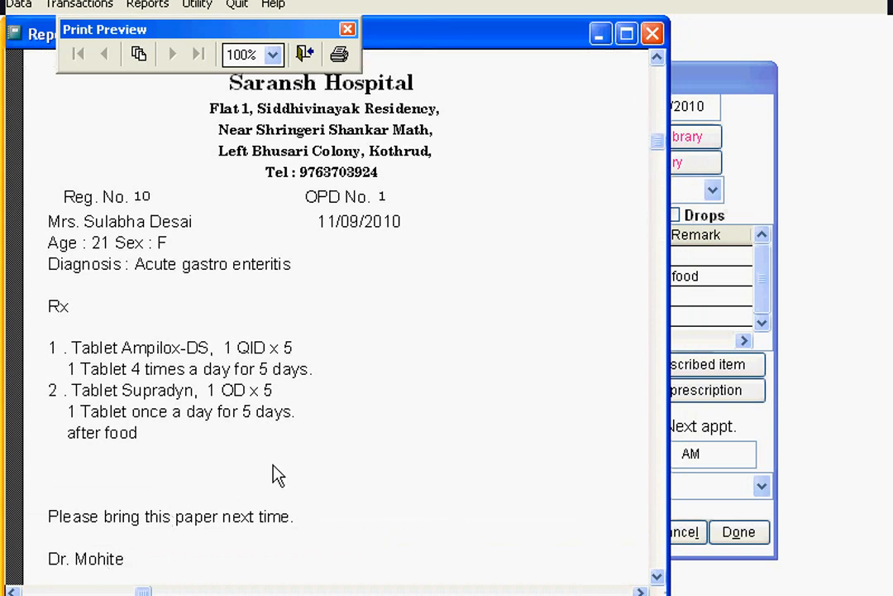
left_click(307, 58)
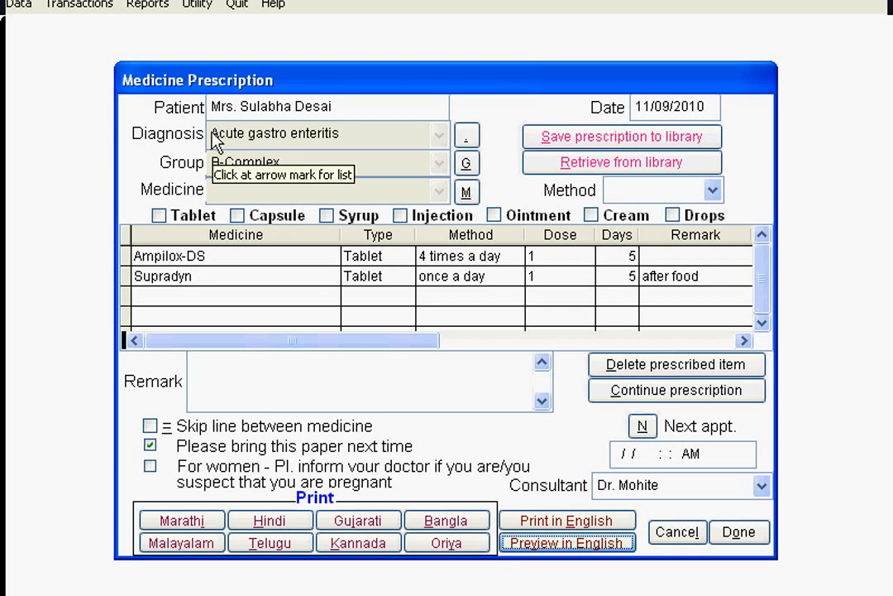
- Save the prescription to the library under the name Pres and close the prescription form
left_click(572, 142)
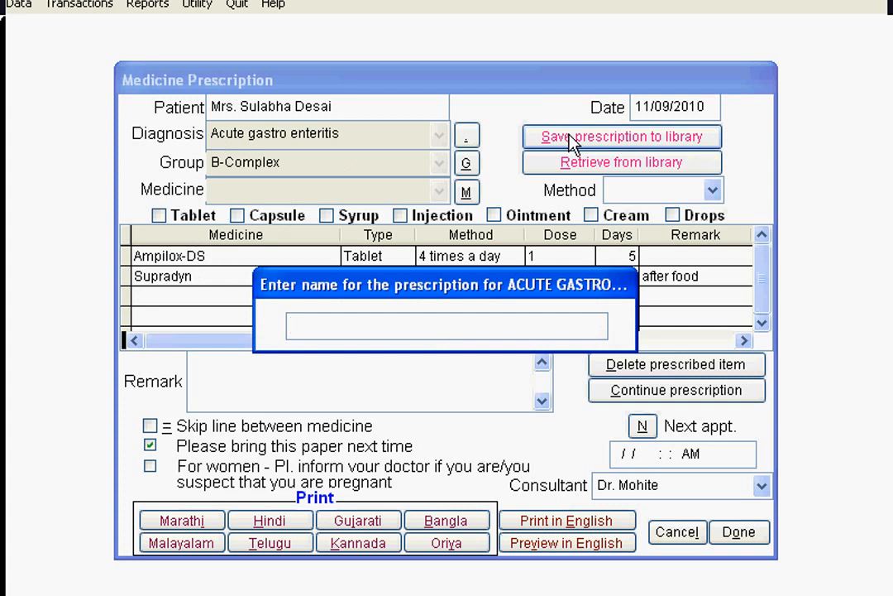
type("Presc 1")
key("Return")
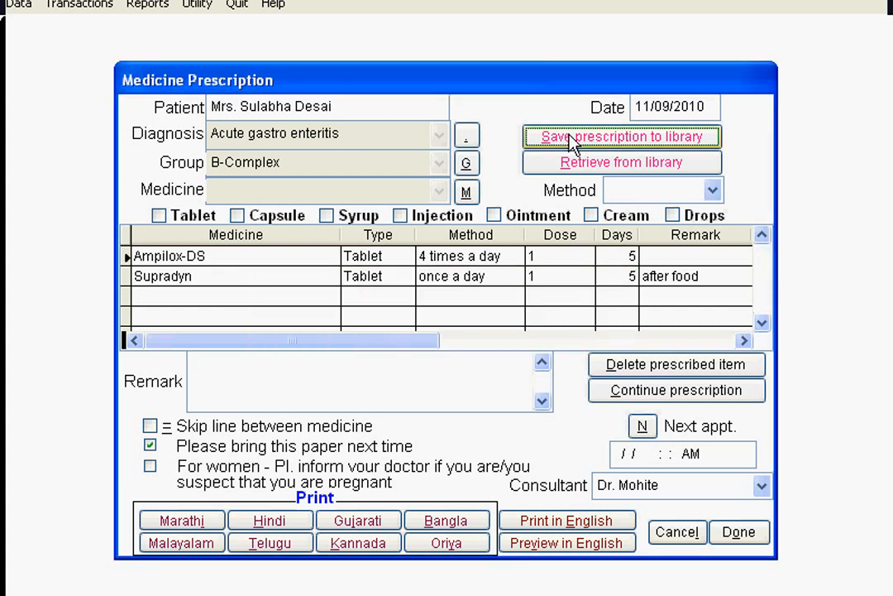
left_click(736, 534)
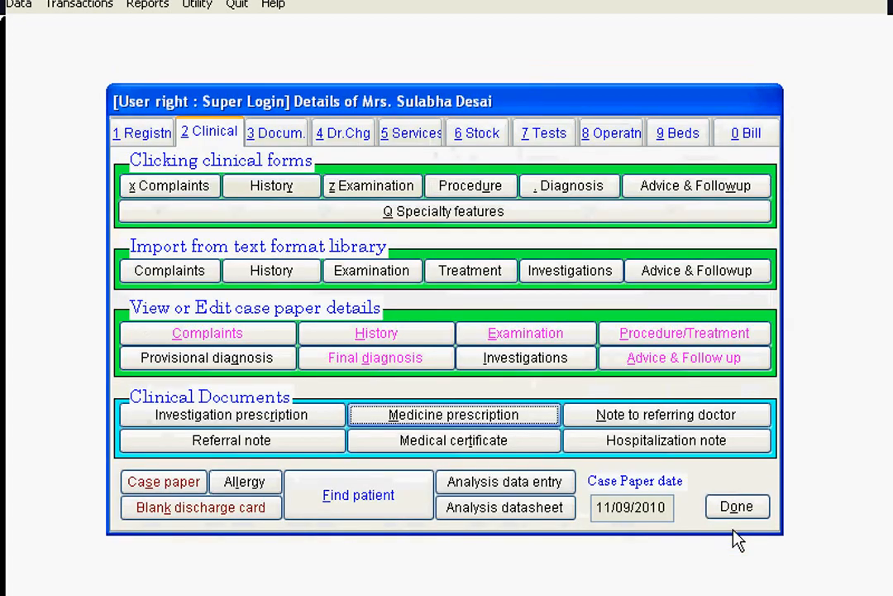
- Review the saved procedure and treatment notes and the final diagnosis of the case paper
left_click(688, 340)
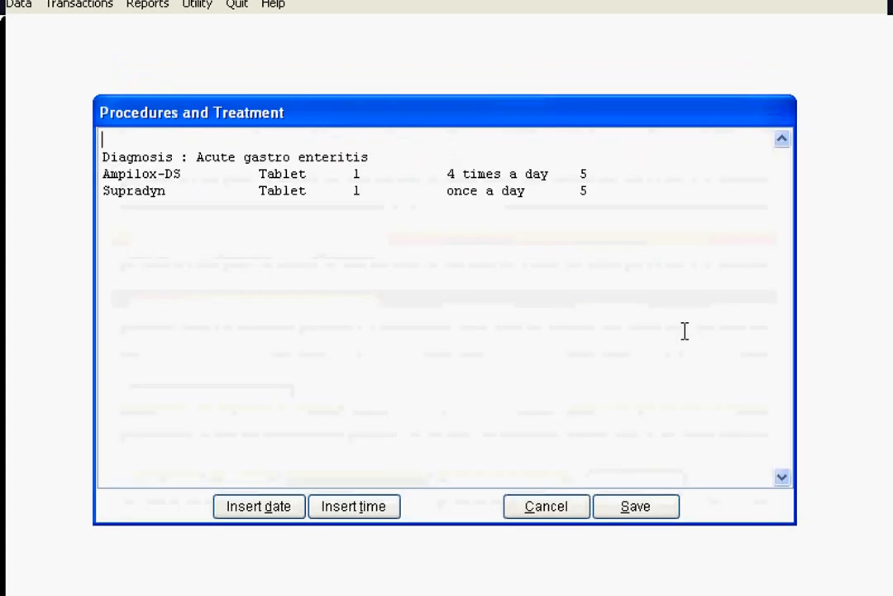
left_click(625, 508)
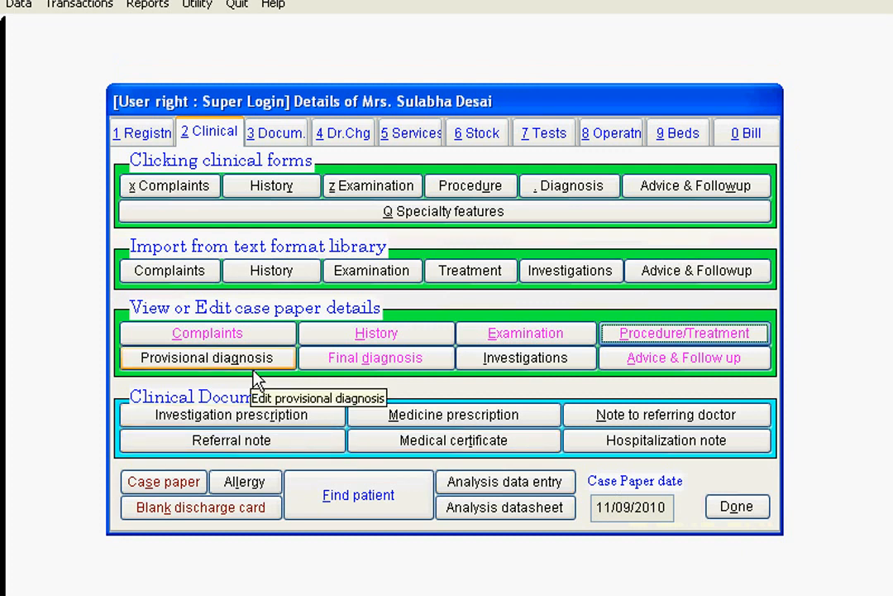
left_click(349, 364)
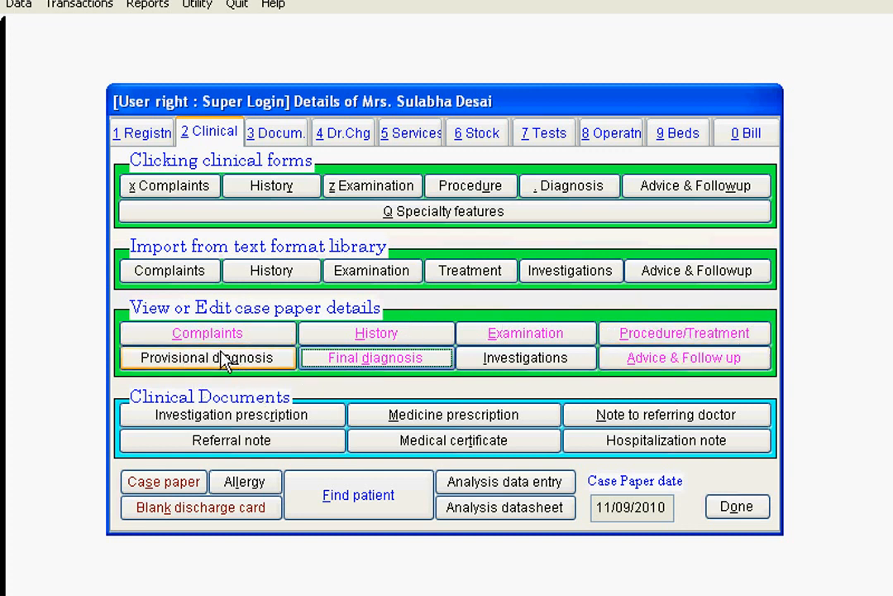
- Preview the patient's regular case paper, reading through both pages, and close it without printing
left_click(176, 483)
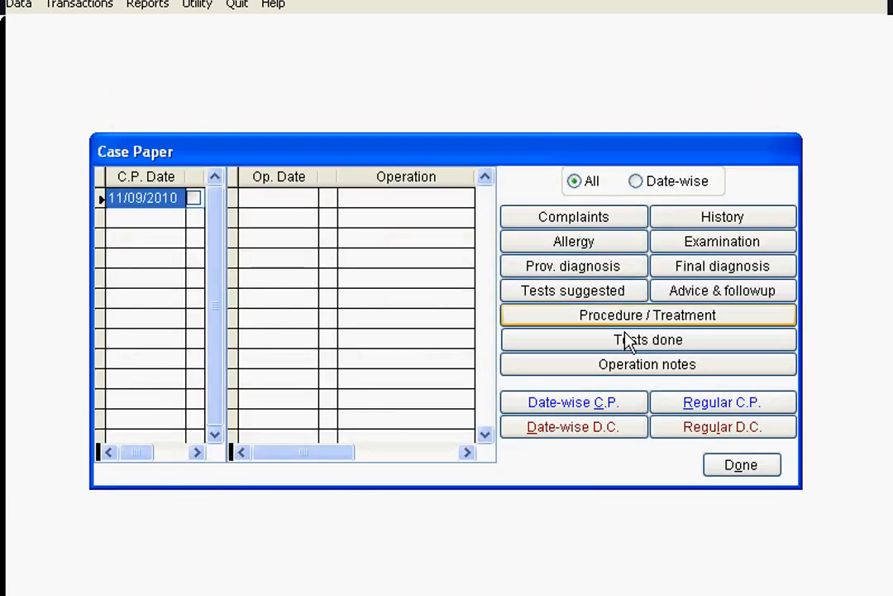
left_click(696, 402)
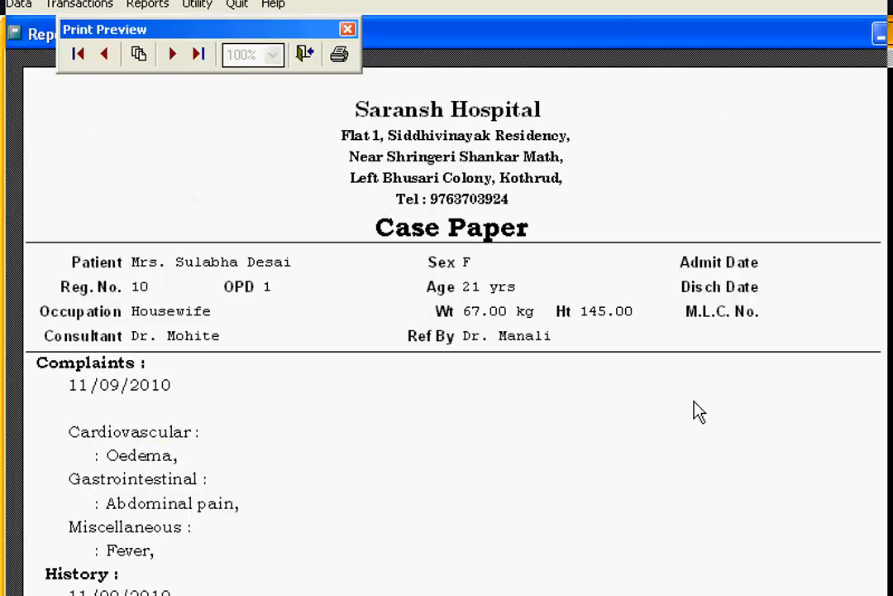
scroll(96, 329, "down", 3)
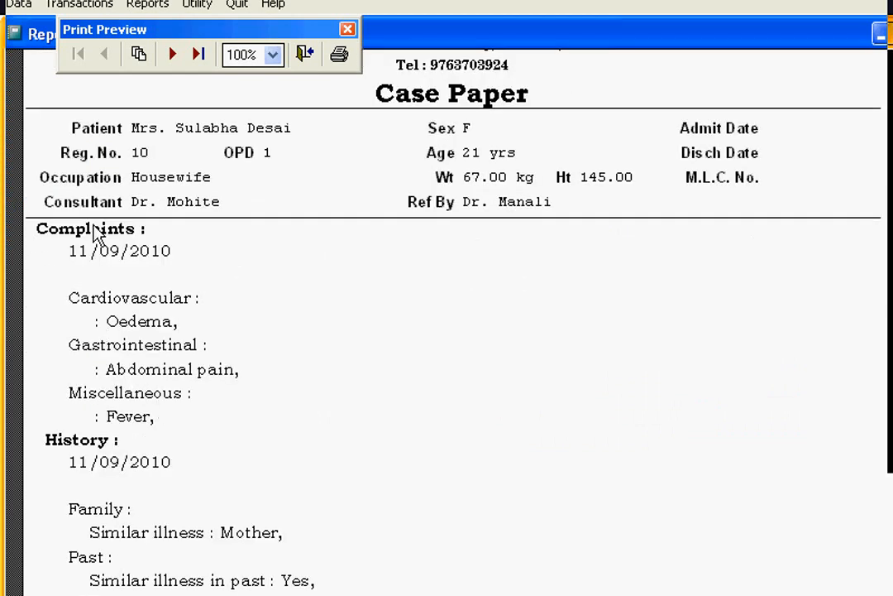
scroll(230, 451, "down", 1)
scroll(74, 482, "down", 4)
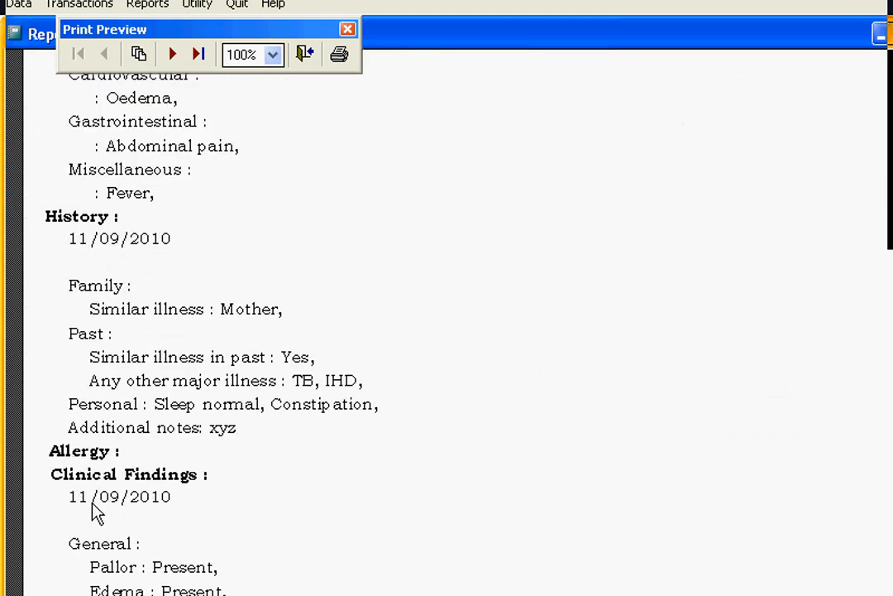
scroll(295, 482, "down", 6)
scroll(198, 534, "down", 1)
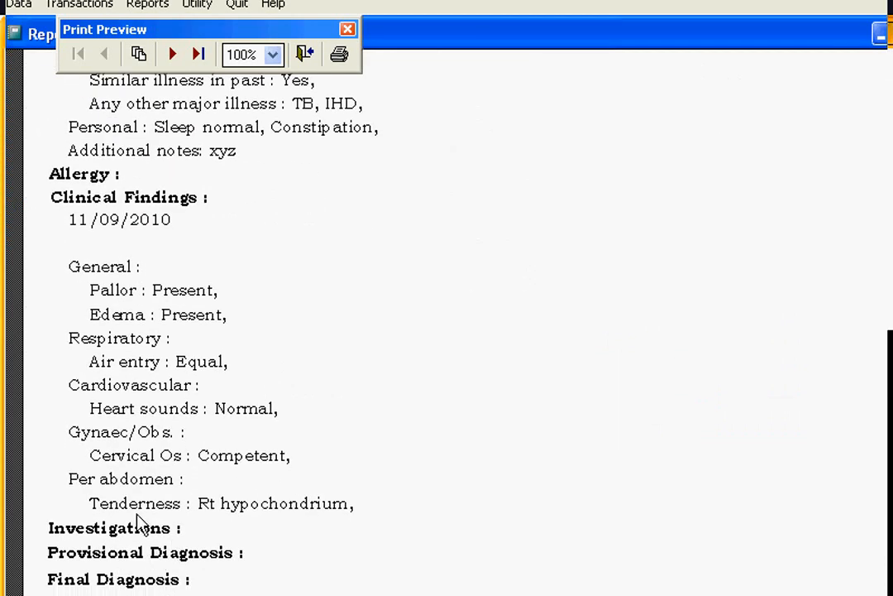
left_click(172, 54)
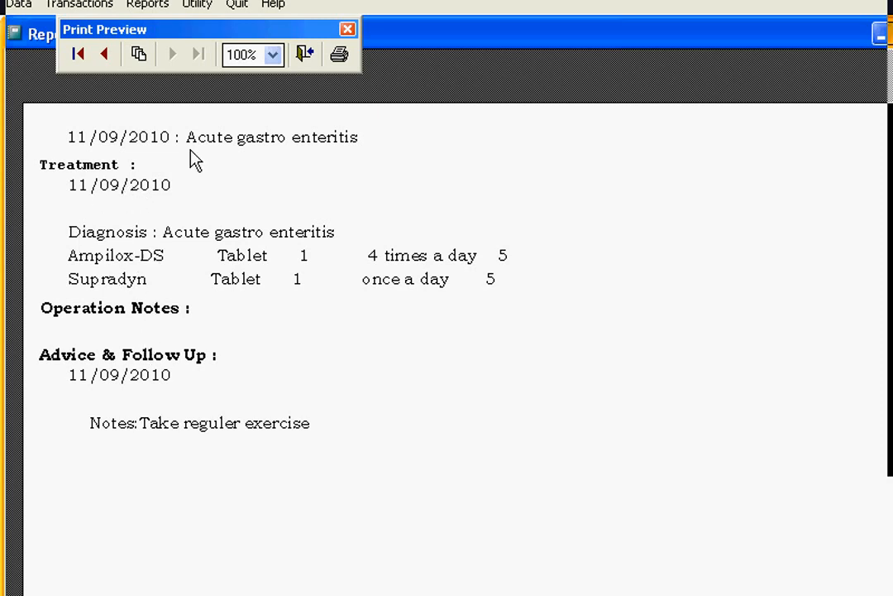
left_click(305, 57)
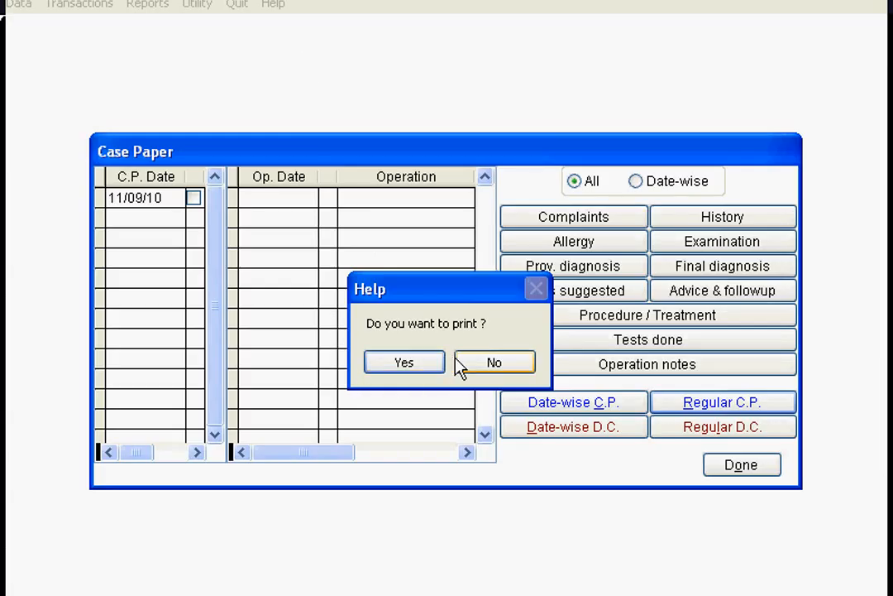
left_click(475, 367)
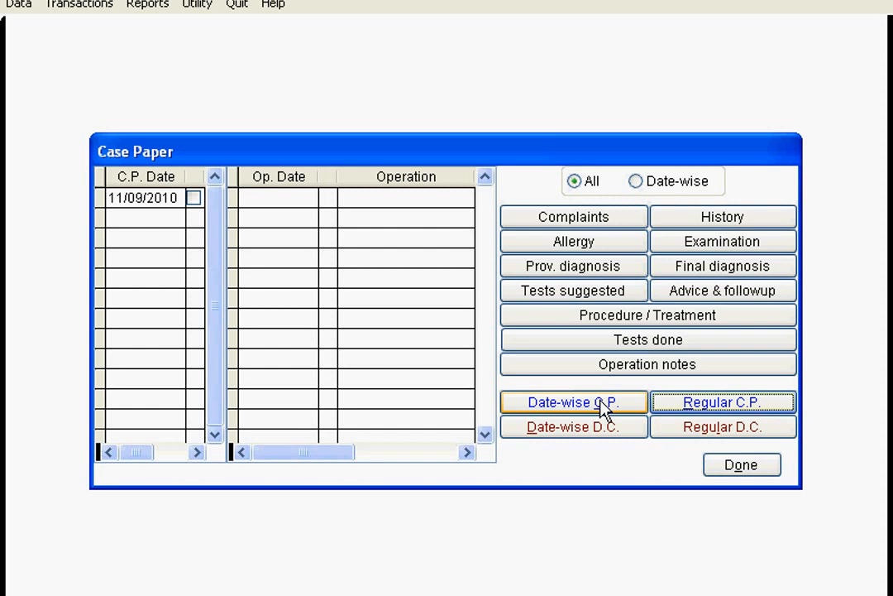
left_click(755, 470)
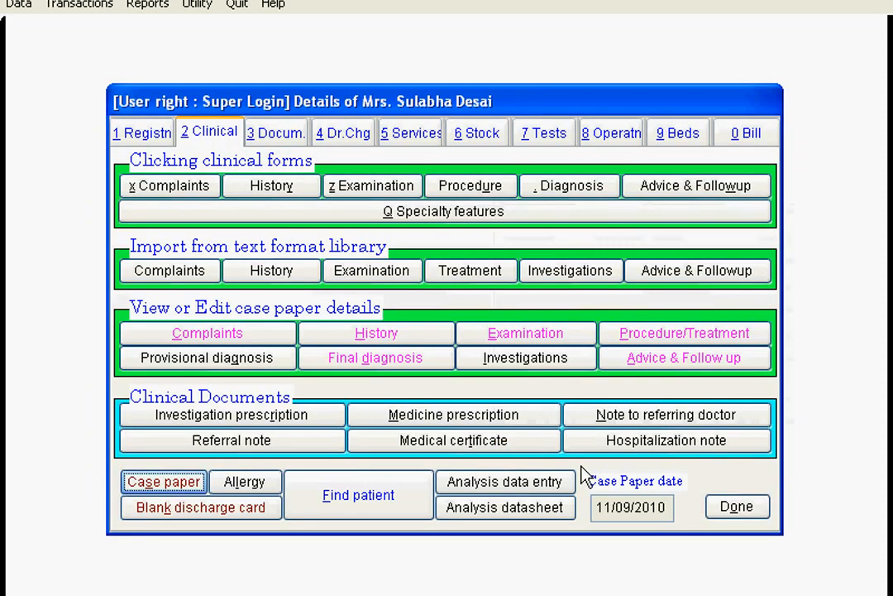
- Open analysis data entry and tick One vessel, LVEF < 30, Elective and Octopus M in the pre-operative data
left_click(538, 488)
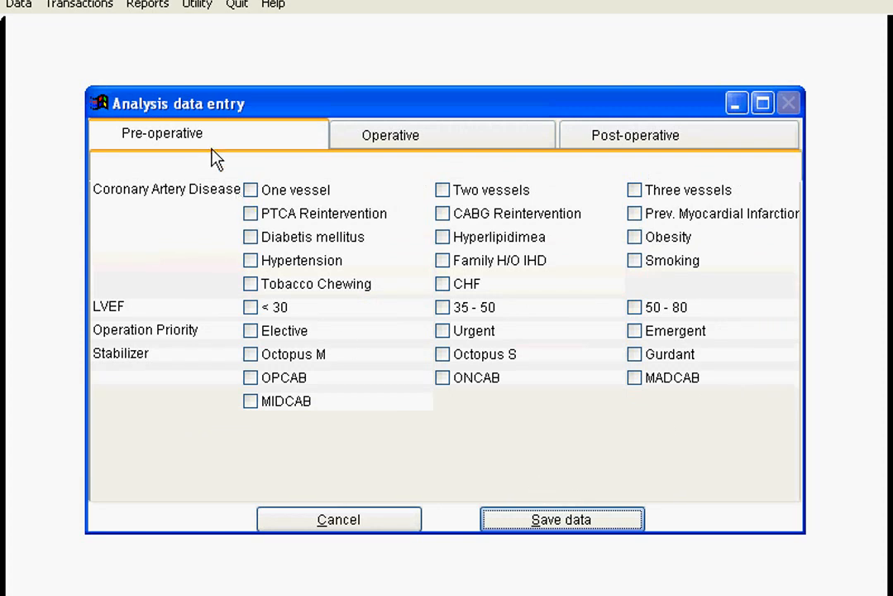
left_click(149, 5)
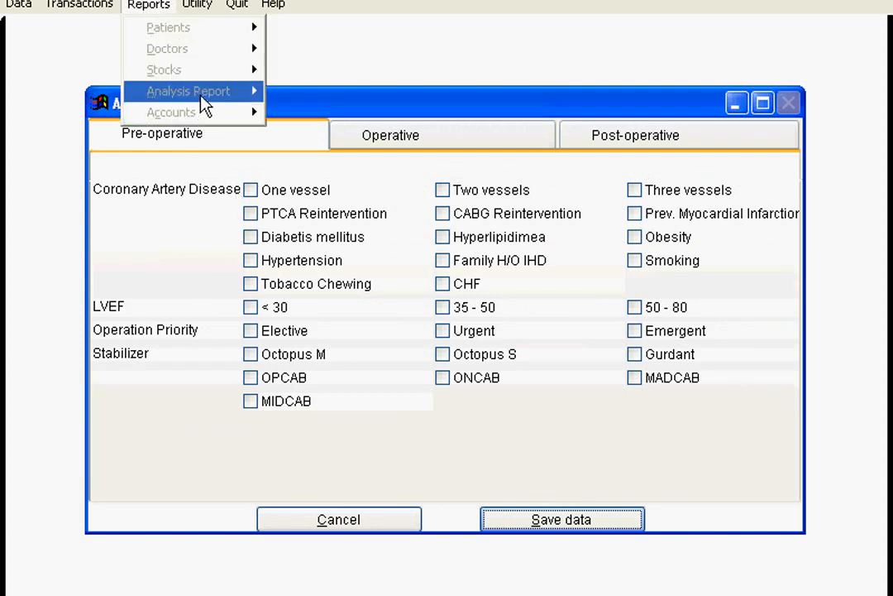
left_click(417, 45)
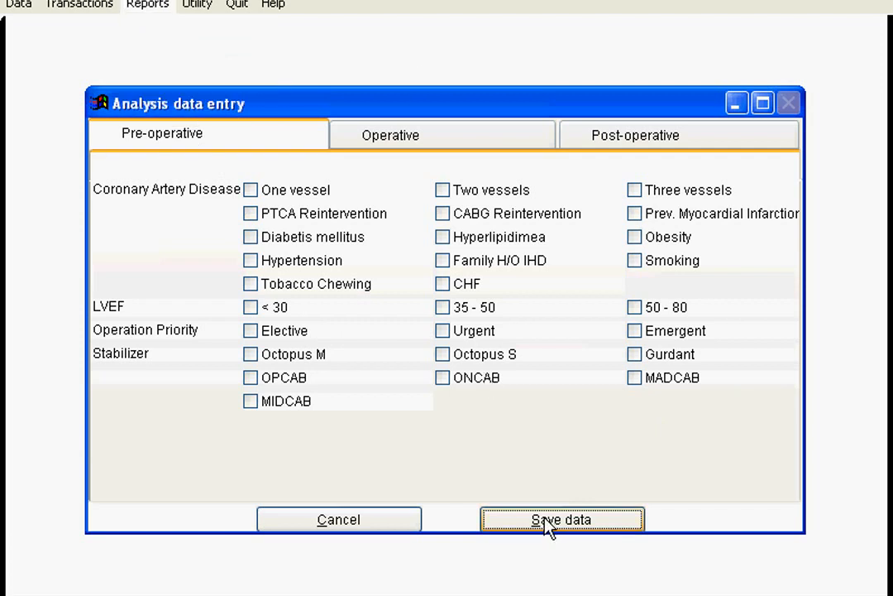
left_click(252, 191)
left_click(251, 308)
left_click(251, 331)
left_click(252, 354)
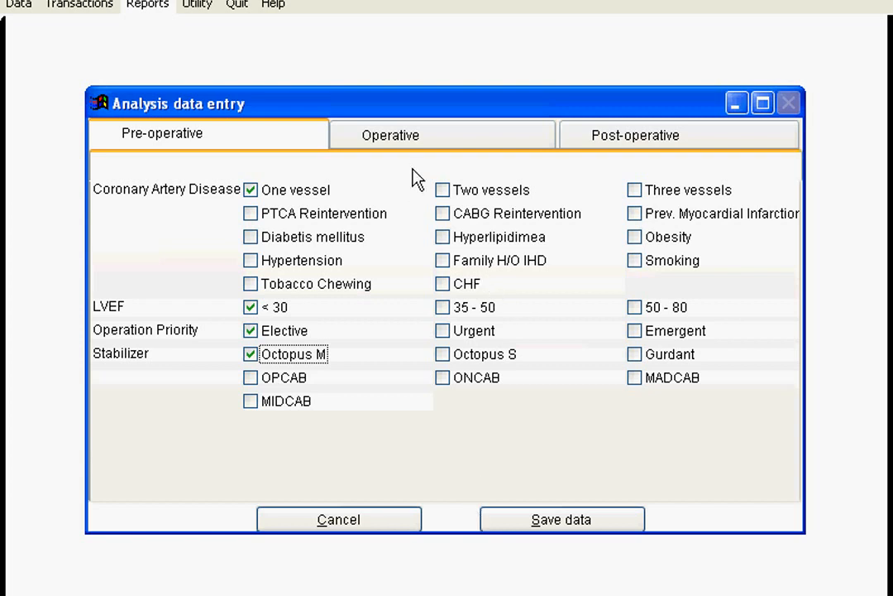
- Tick the LIMA D1, RIMA D1 and RIMA OM1 grafts in the operative data and save the analysis data
left_click(356, 141)
left_click(250, 191)
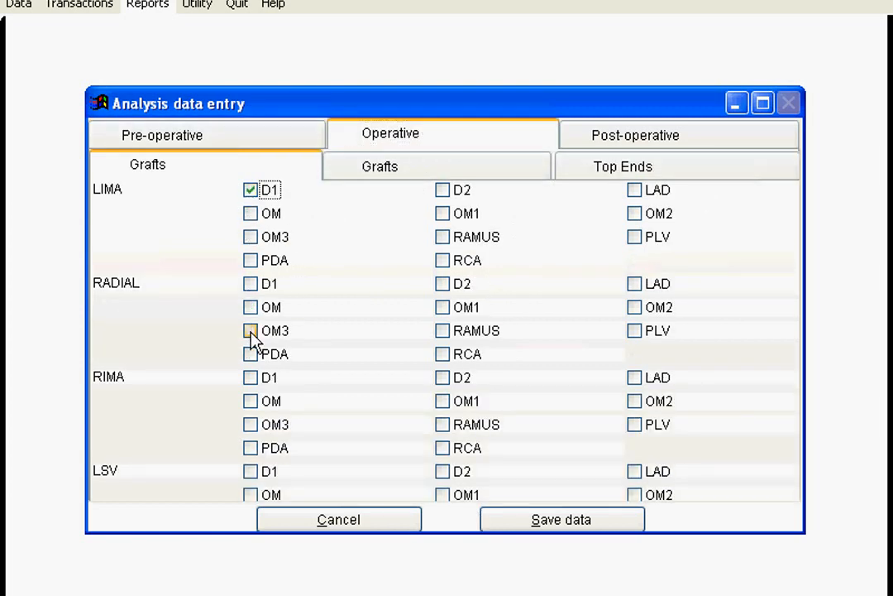
left_click(252, 380)
left_click(444, 402)
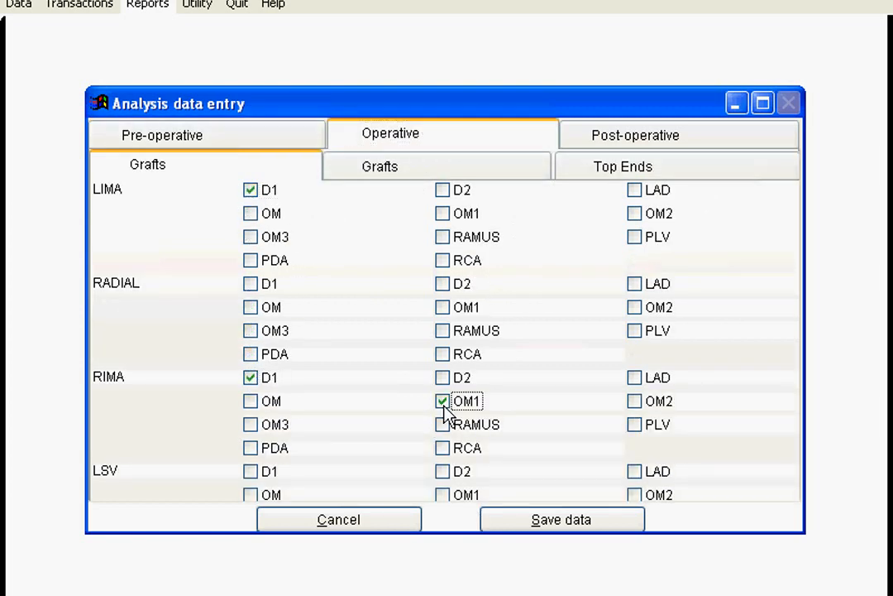
left_click(554, 526)
- Preview the patient's analysis datasheet and close it without printing
left_click(503, 510)
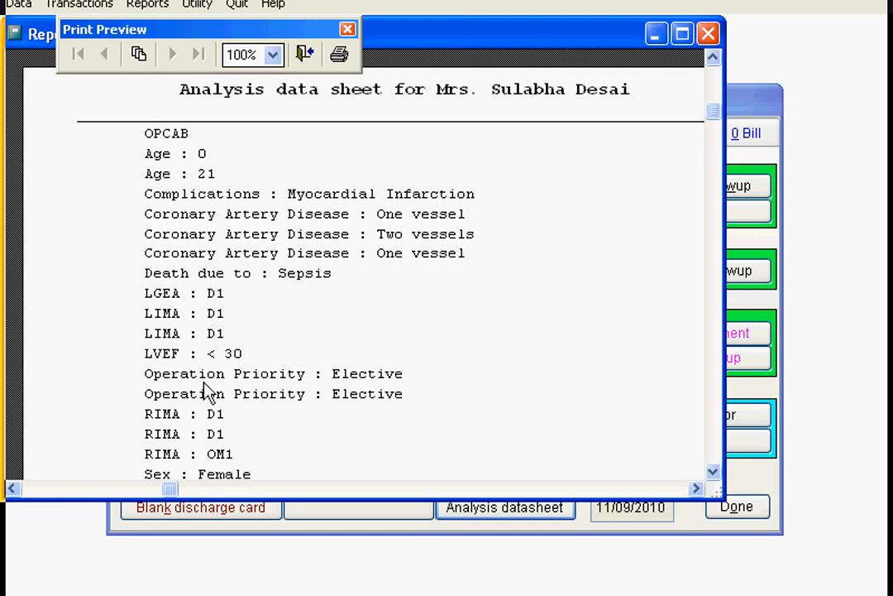
scroll(379, 305, "down", 3)
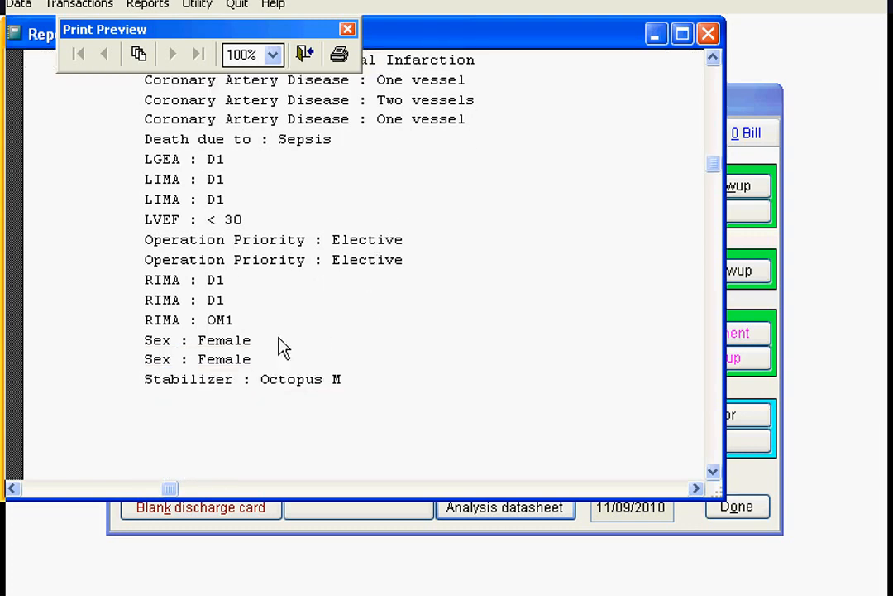
scroll(282, 347, "up", 5)
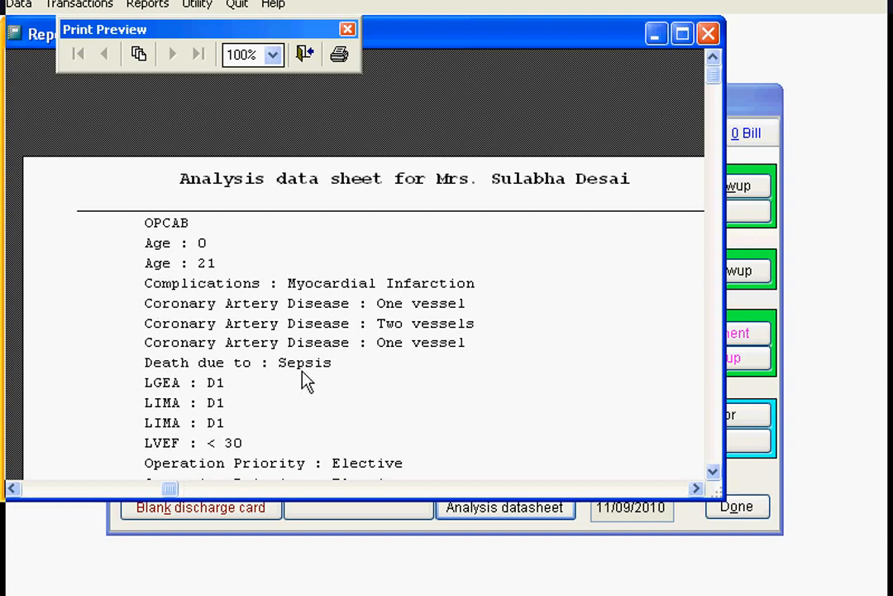
left_click(304, 56)
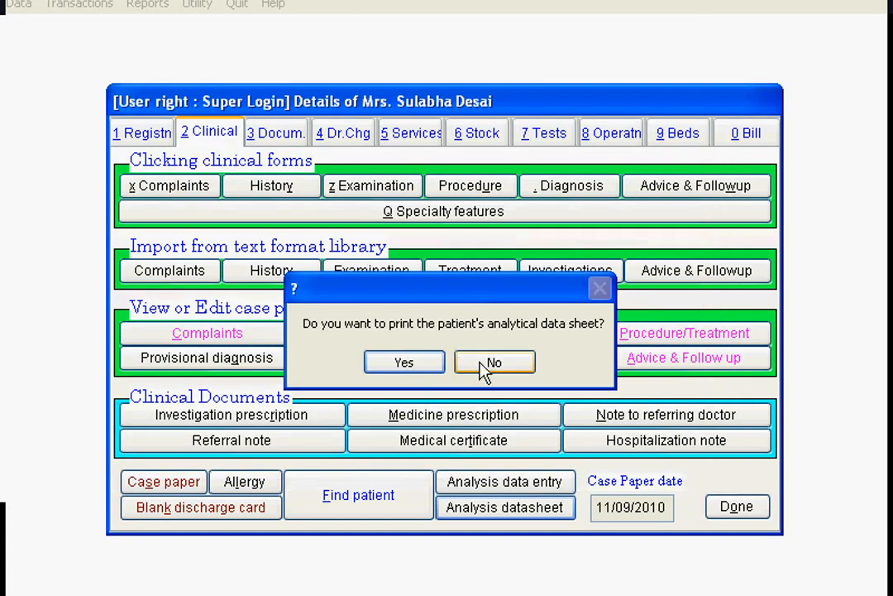
left_click(484, 369)
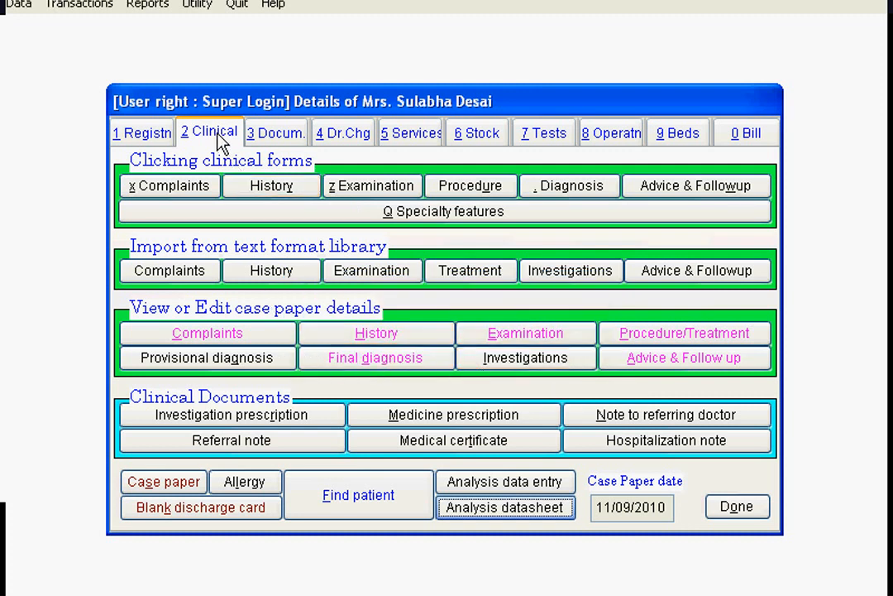
- Browse the registration, doctor charges and bill tabs of the patient record before returning to clinical
left_click(161, 138)
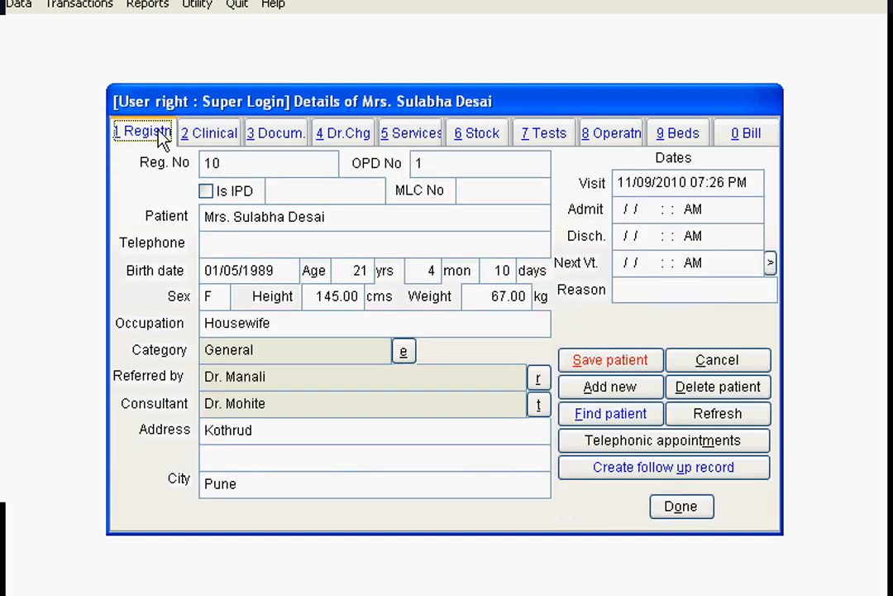
left_click(425, 138)
left_click(363, 136)
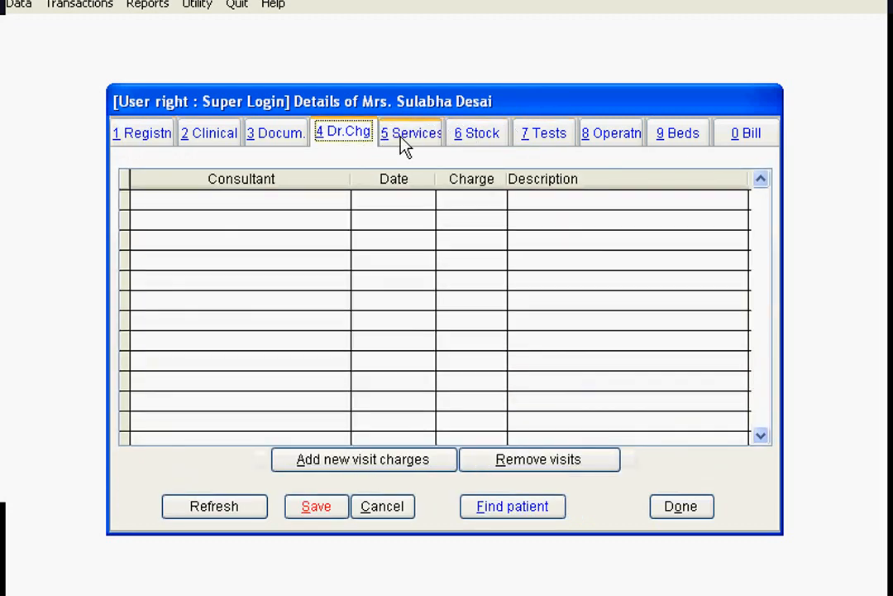
left_click(732, 139)
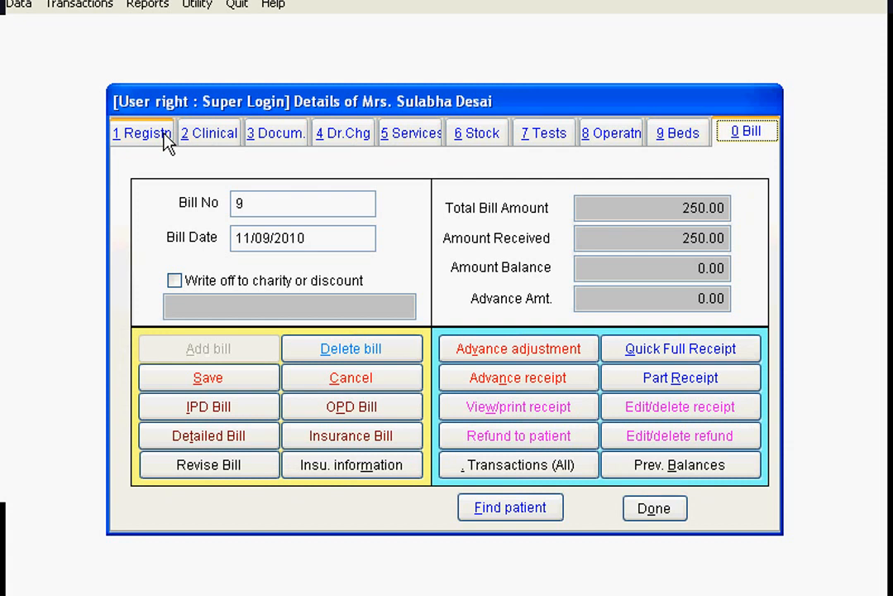
left_click(217, 139)
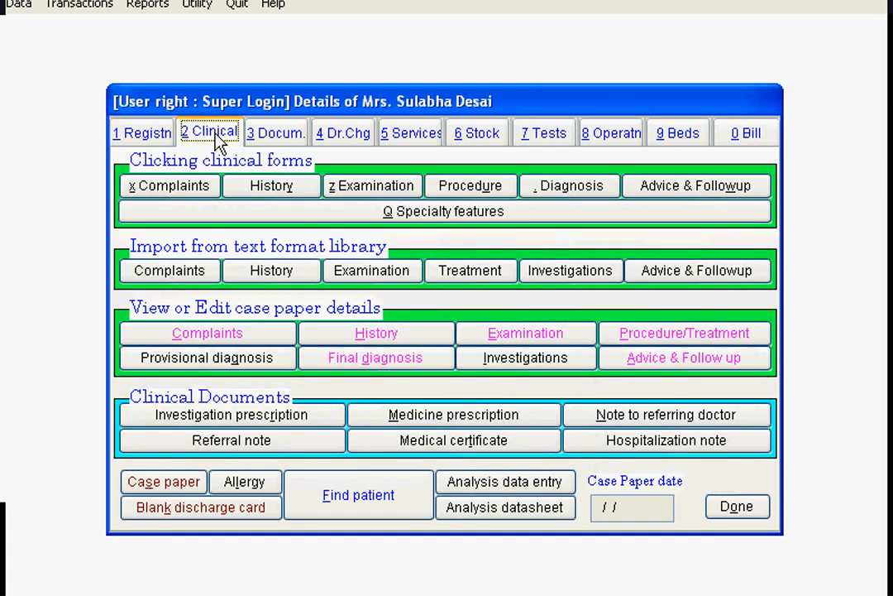
- Open the medicine prescription, choose the Acute gastro enteritis diagnosis, and retrieve Presc 1 from the library
left_click(387, 420)
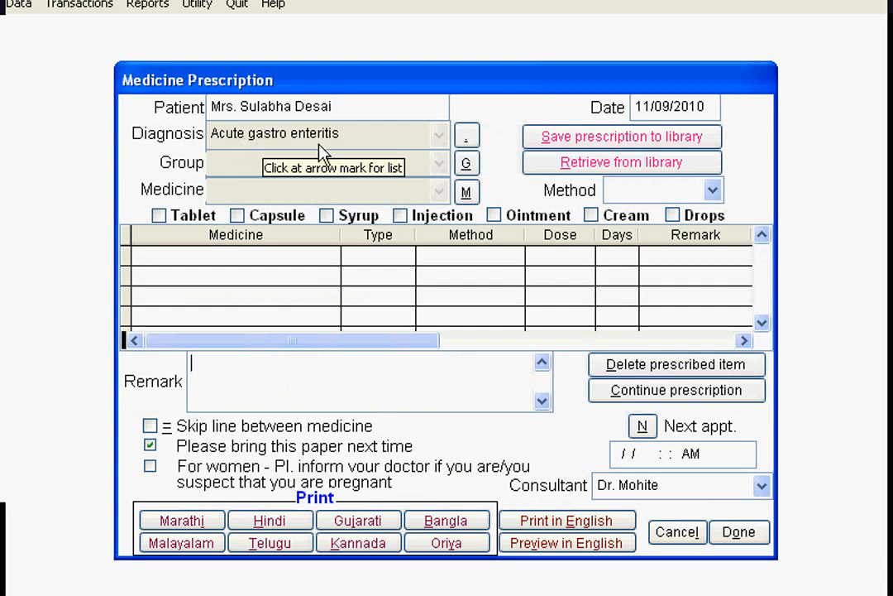
left_click(579, 171)
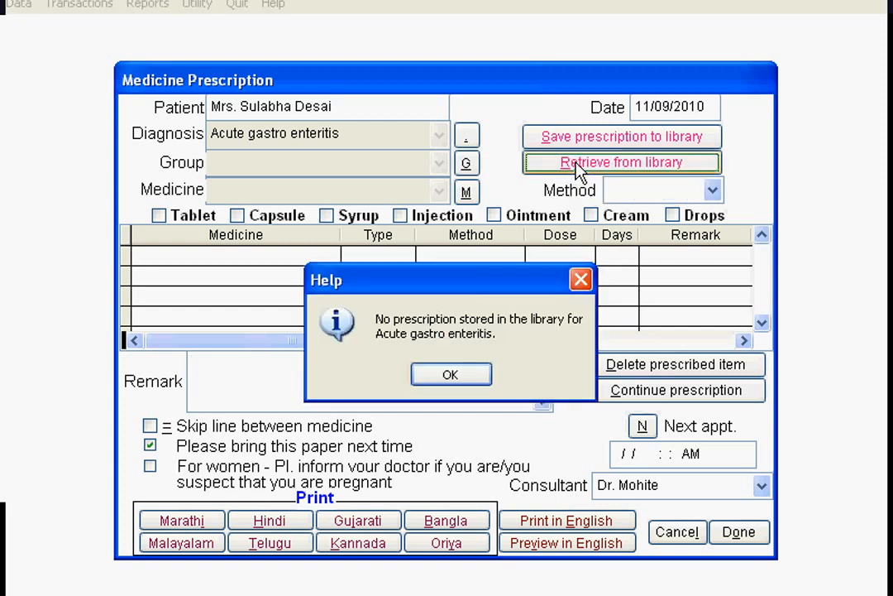
left_click(463, 377)
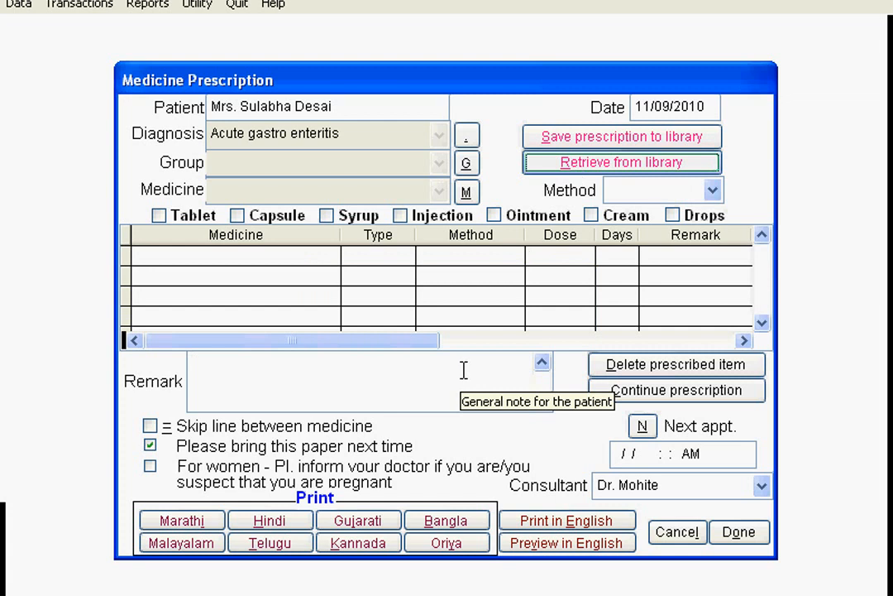
left_click(467, 137)
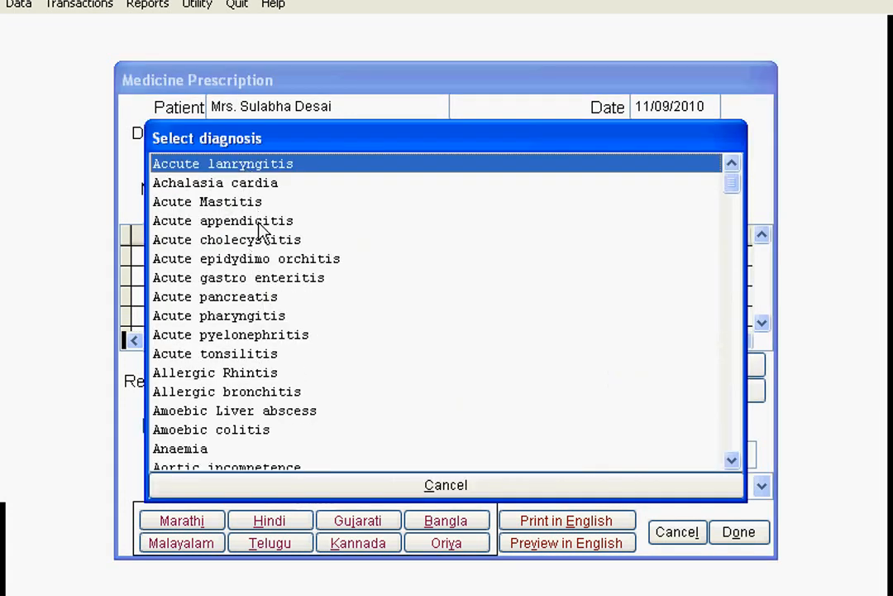
left_click(259, 278)
left_click(675, 164)
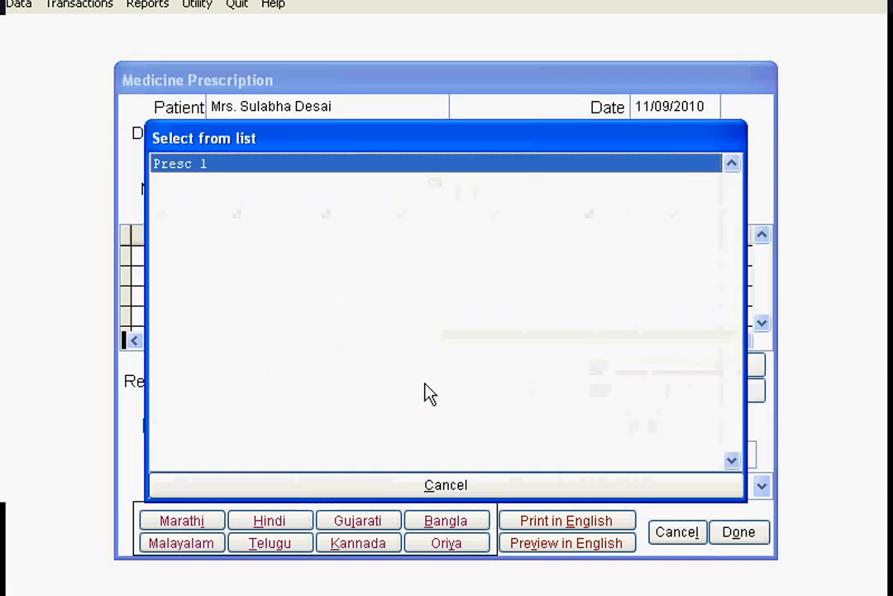
left_click(238, 170)
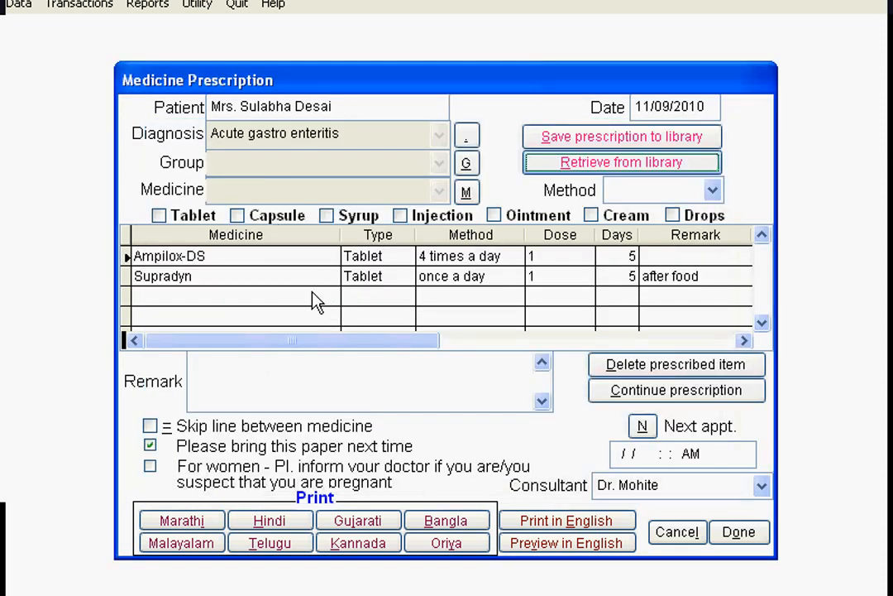
- Change Supradyn's method to 2 times a day
left_click(462, 276)
left_click(713, 189)
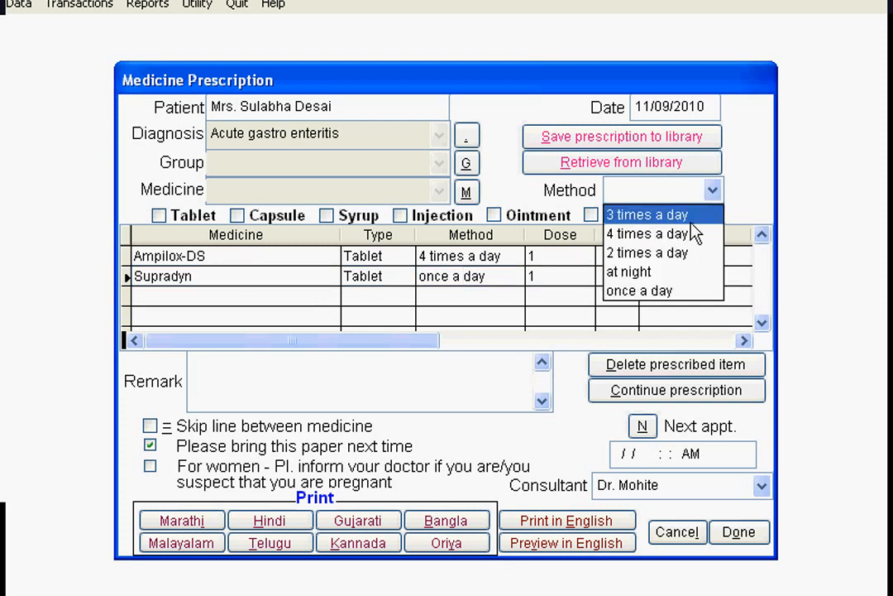
left_click(626, 254)
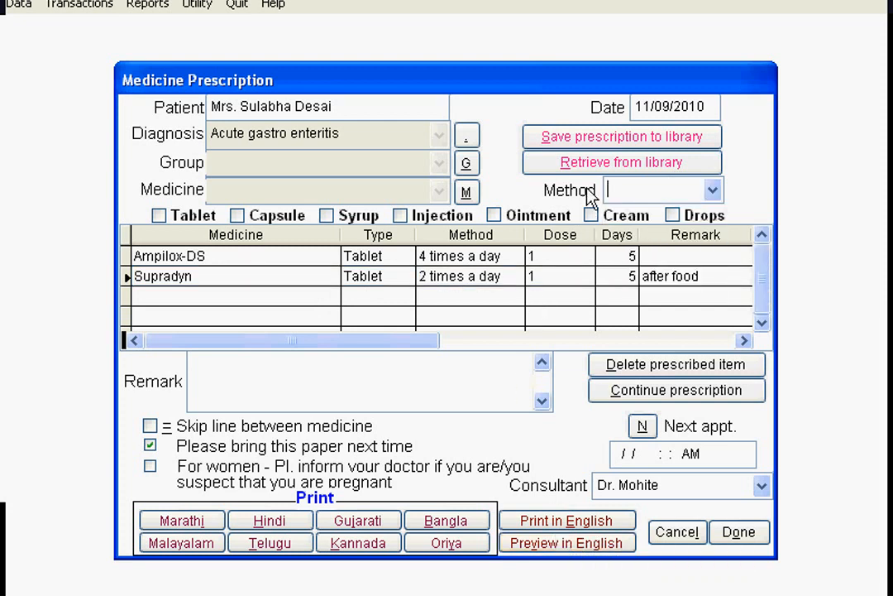
- Save the modified prescription to the library under the name Presc
left_click(589, 137)
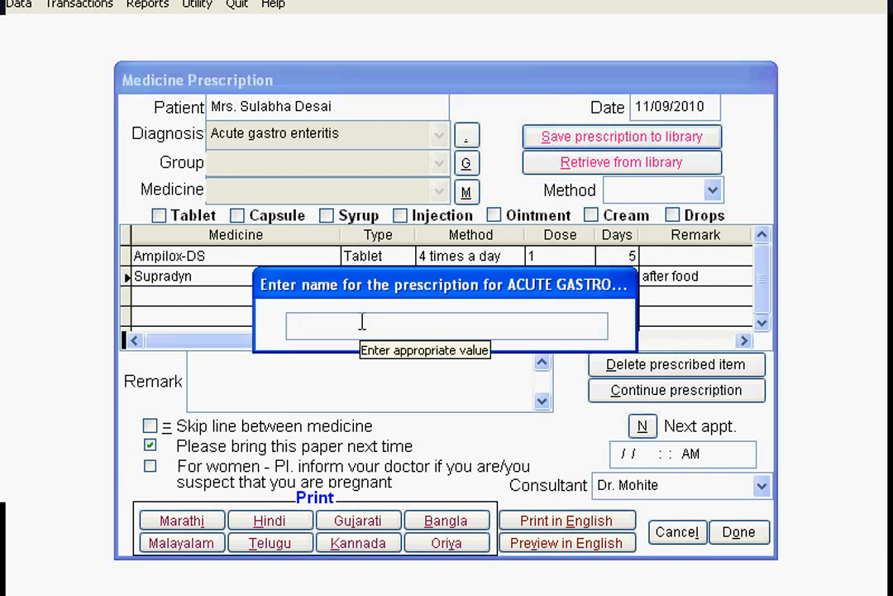
type("Presc")
key("Return")
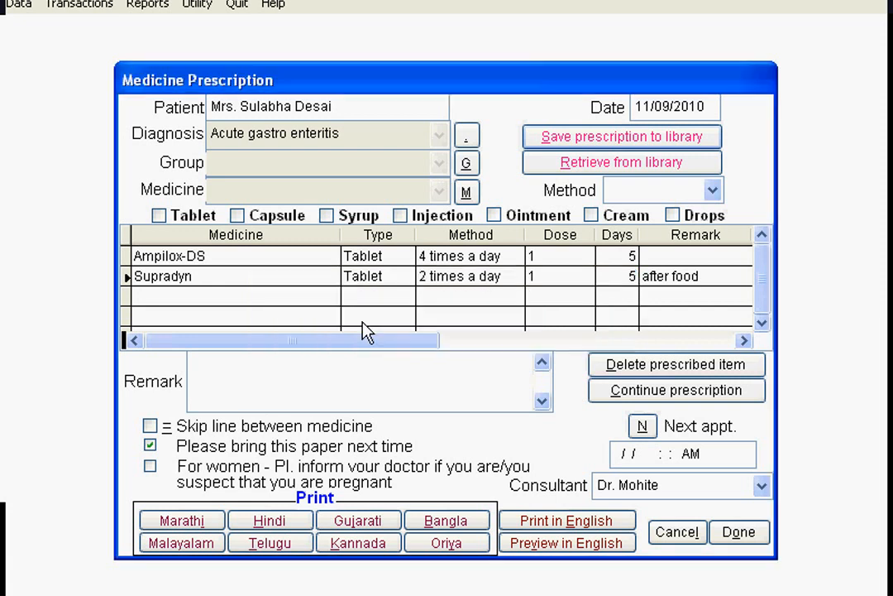
- Open the library list of stored prescriptions, cancel it, and close the prescription form
left_click(631, 163)
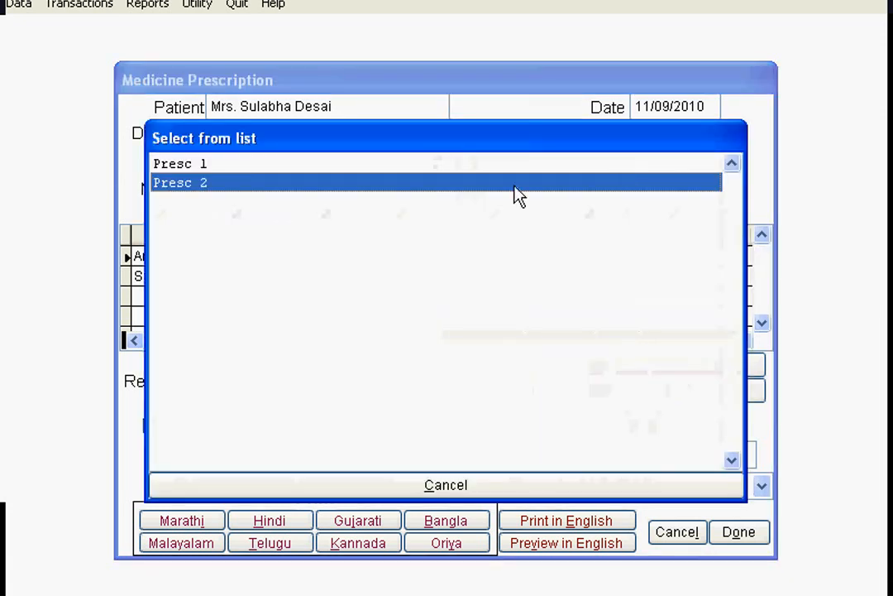
left_click(454, 494)
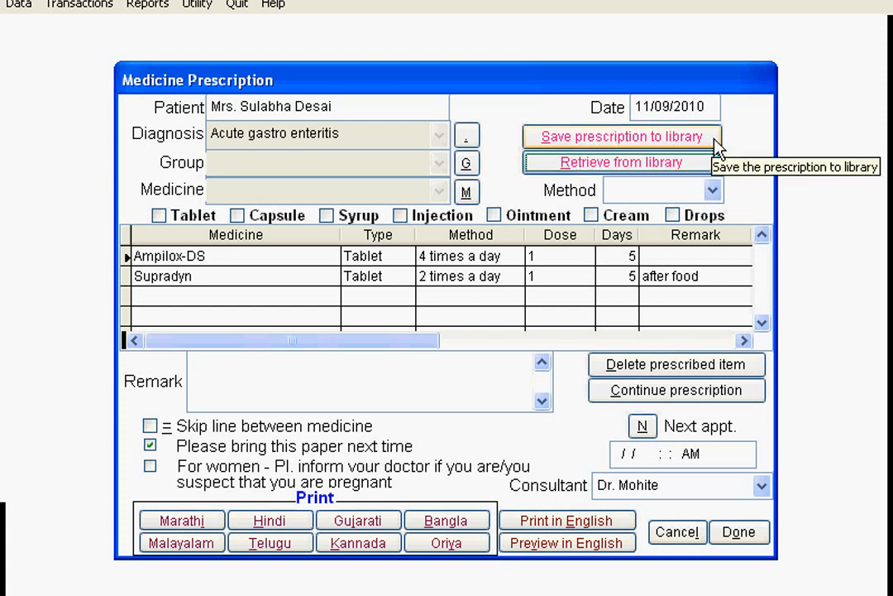
left_click(742, 533)
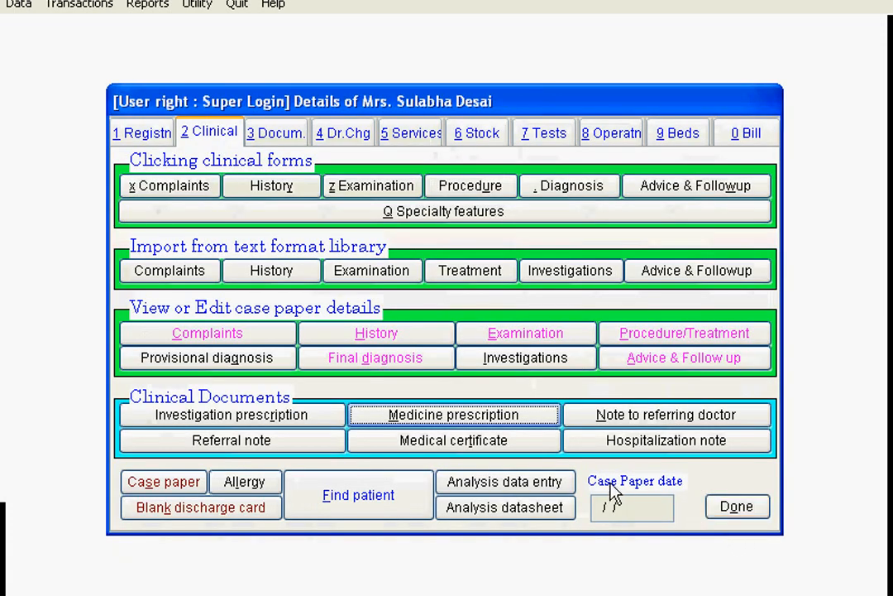